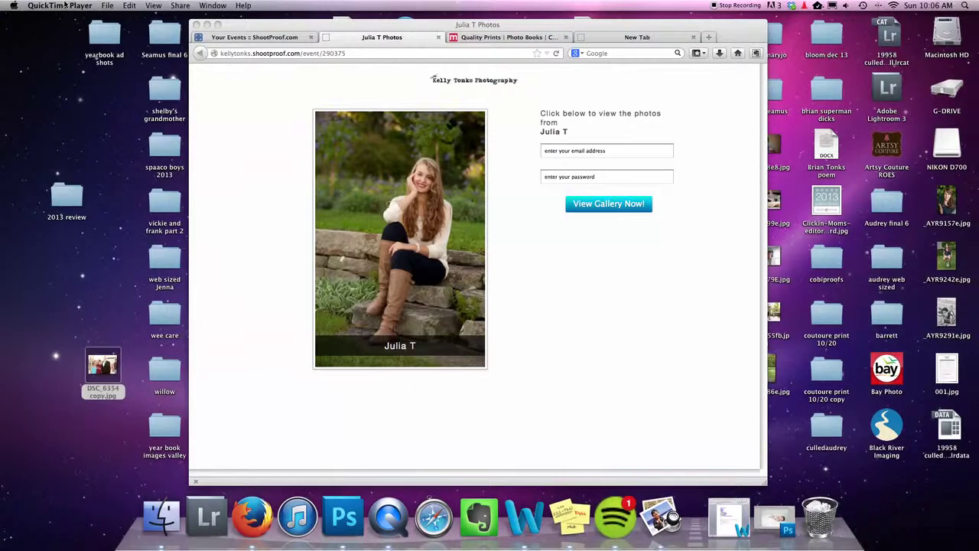
# - Sign in to the client gallery with the account email and password to show all 193 photos
pyautogui.click(548, 150)
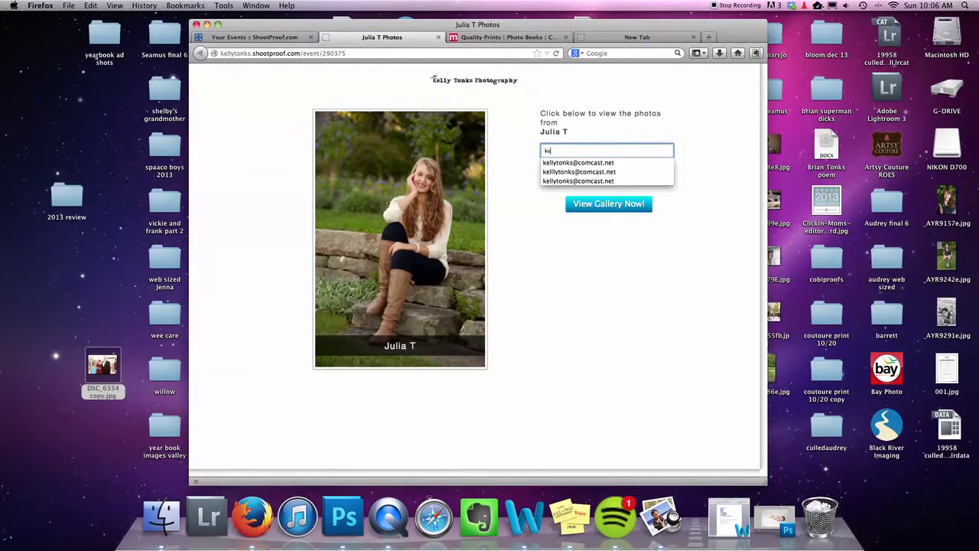
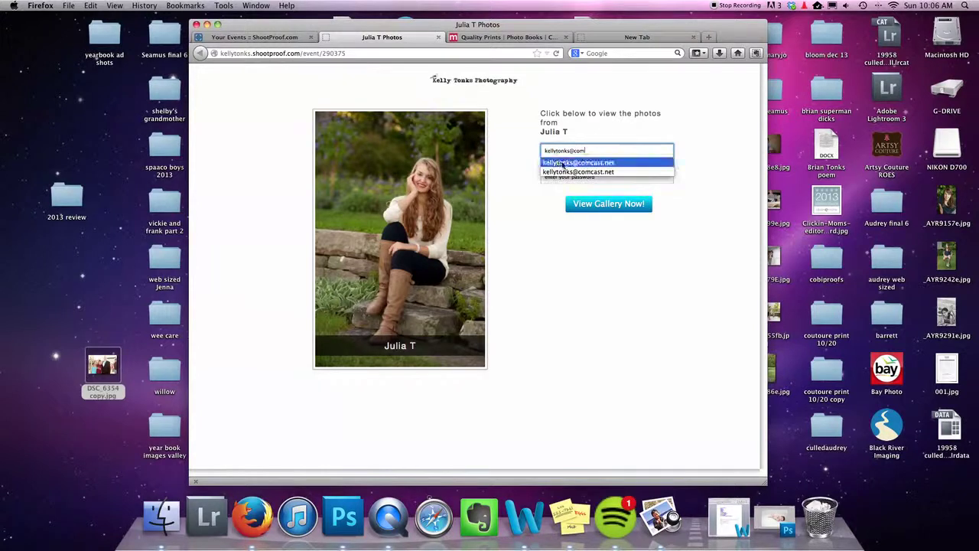
pyautogui.click(562, 163)
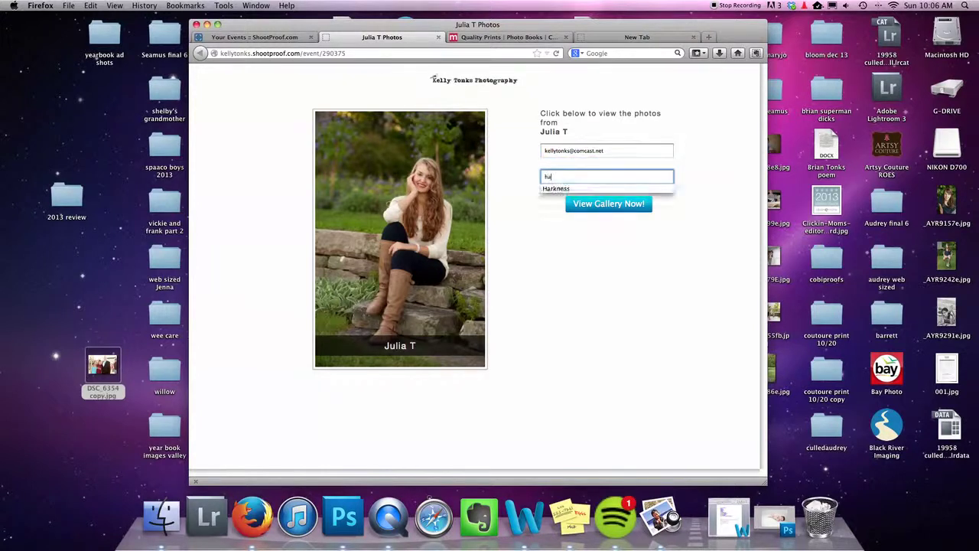
pyautogui.press('Return')
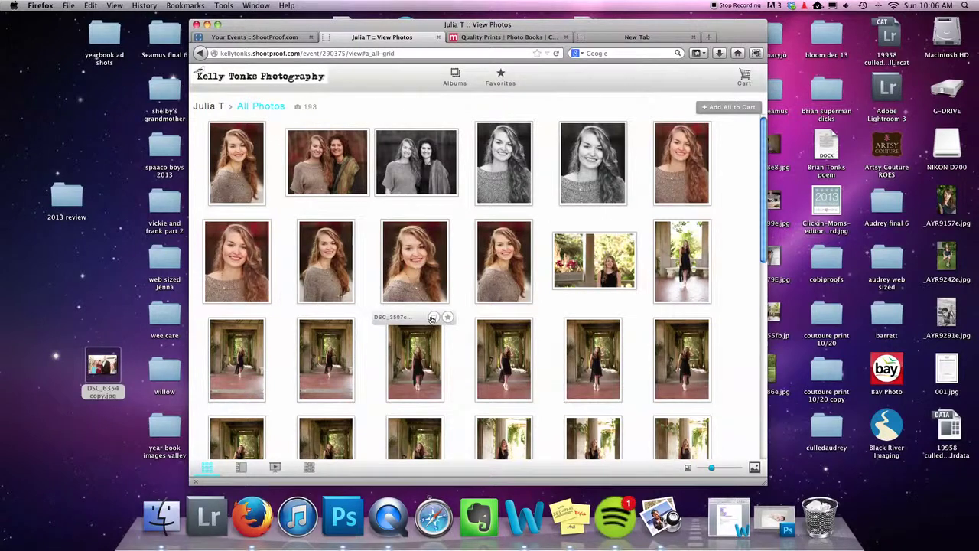
# - Set the Full Resolution quantity for DSC_3507cp to 1 and add it to the cart
pyautogui.click(433, 317)
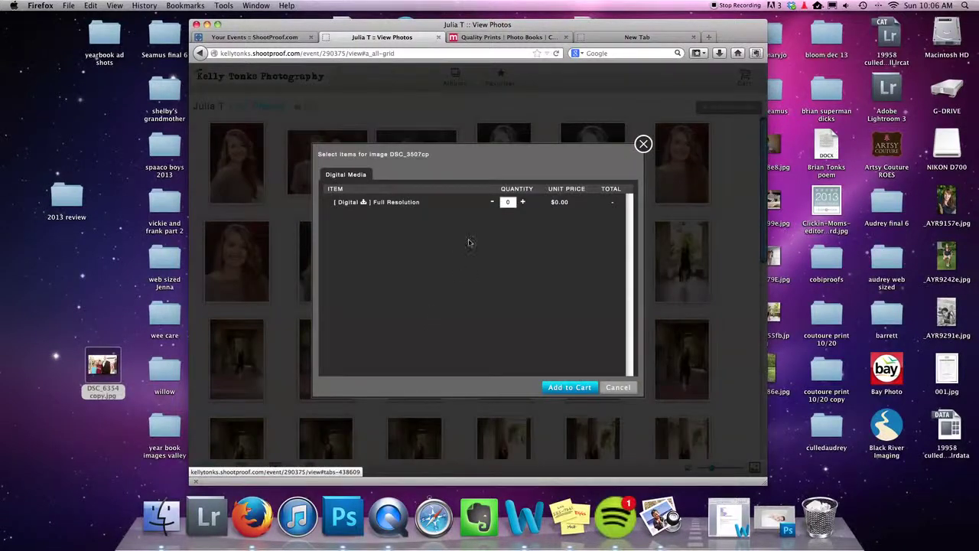
pyautogui.doubleClick(504, 202)
pyautogui.write('1')
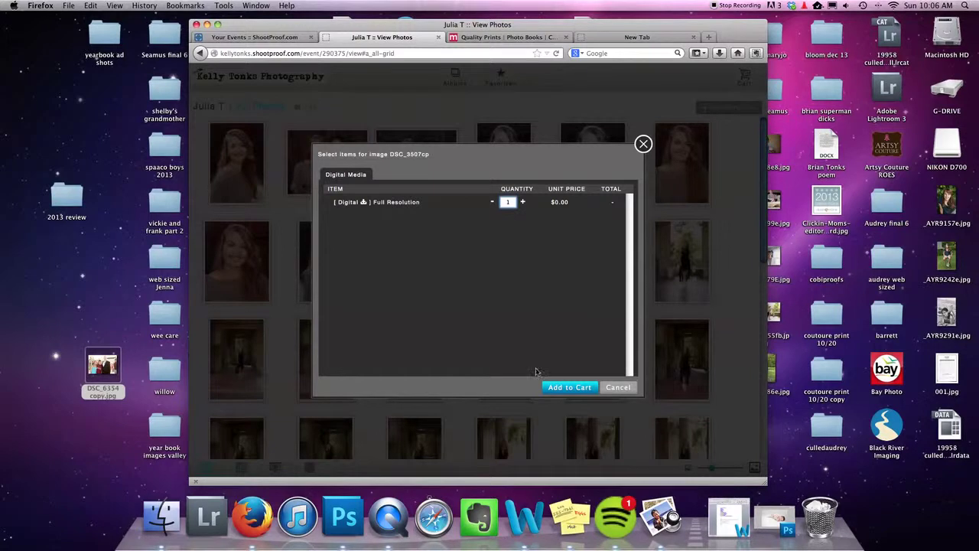
pyautogui.click(561, 388)
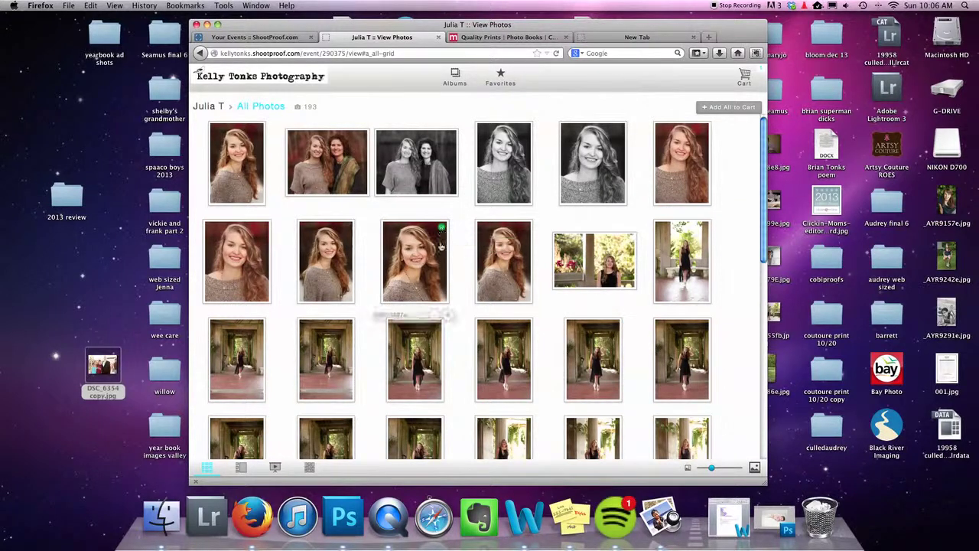
# - Scroll to DSC_7910, set the Full Resolution quantity to 1, and add it to the cart
pyautogui.scroll(-5, 440, 260)
pyautogui.moveTo(414, 412)
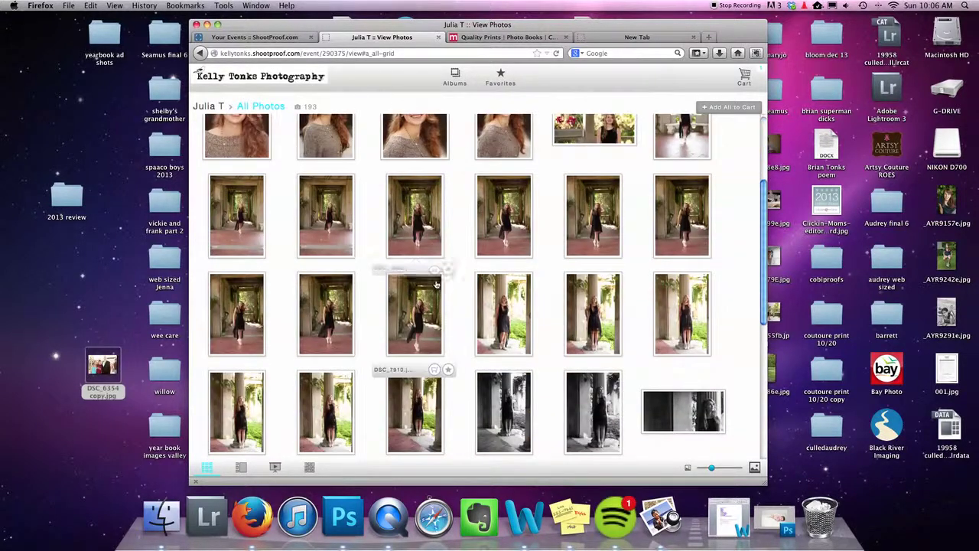
pyautogui.click(433, 370)
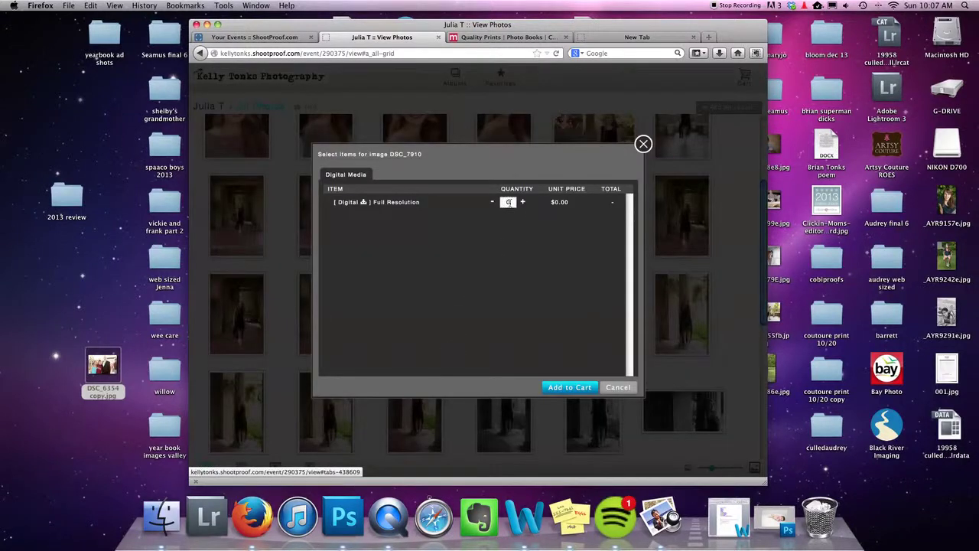
pyautogui.click(507, 202)
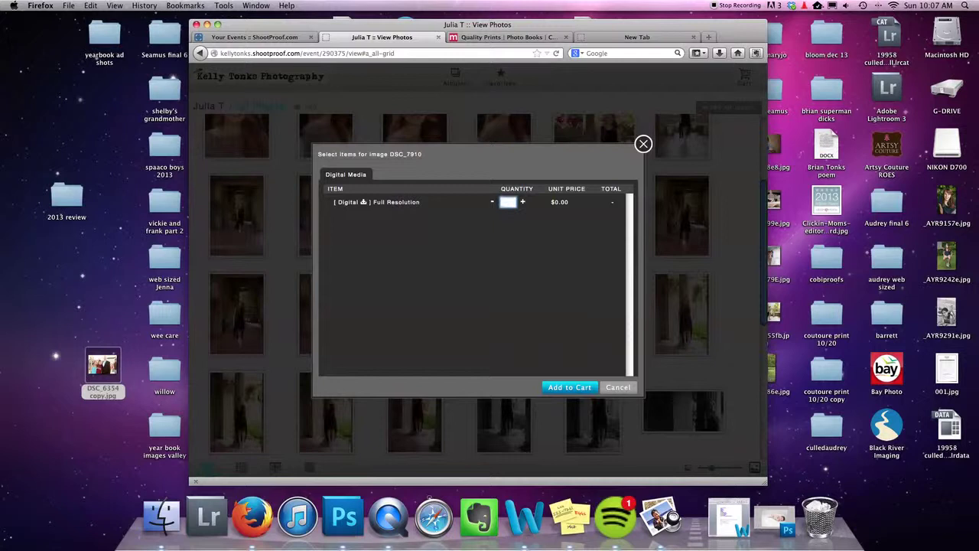
pyautogui.write('1')
pyautogui.click(572, 389)
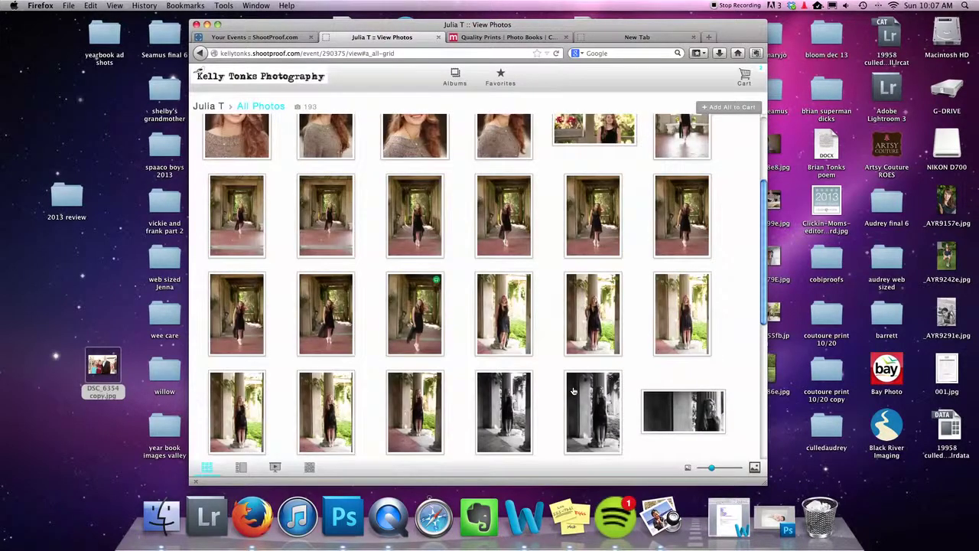
pyautogui.click(513, 339)
# - Review photos DSC_7919 and DSC_7920 enlarged, then close each view
pyautogui.click(513, 340)
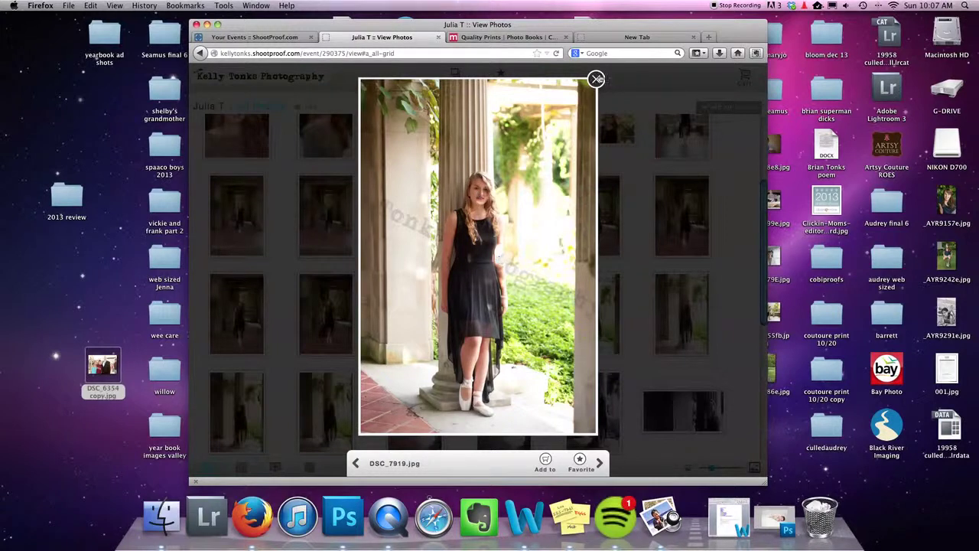
pyautogui.click(595, 79)
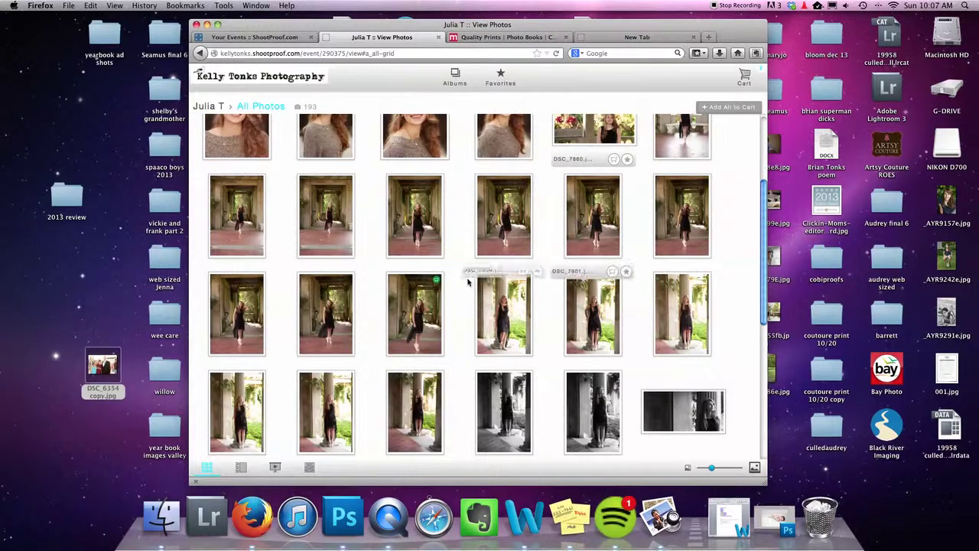
pyautogui.click(590, 324)
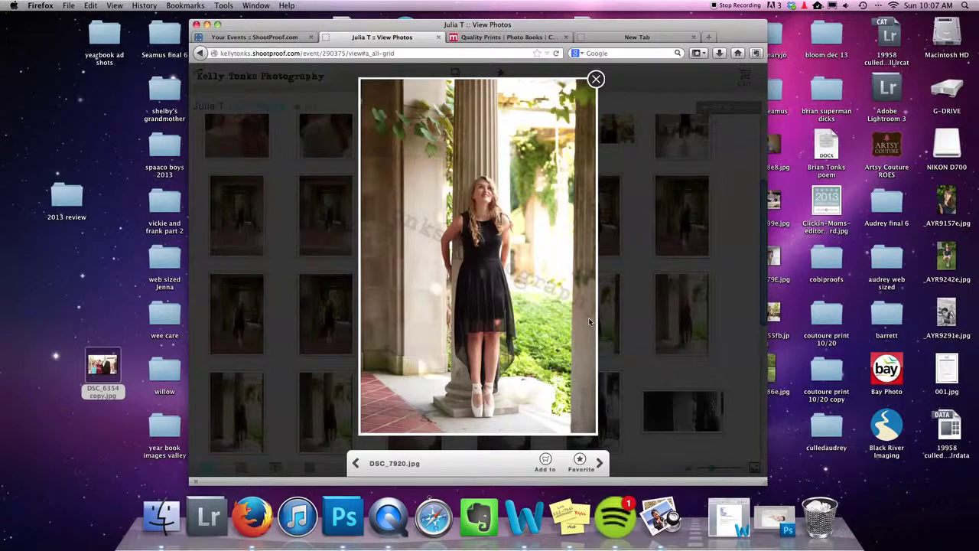
pyautogui.click(596, 79)
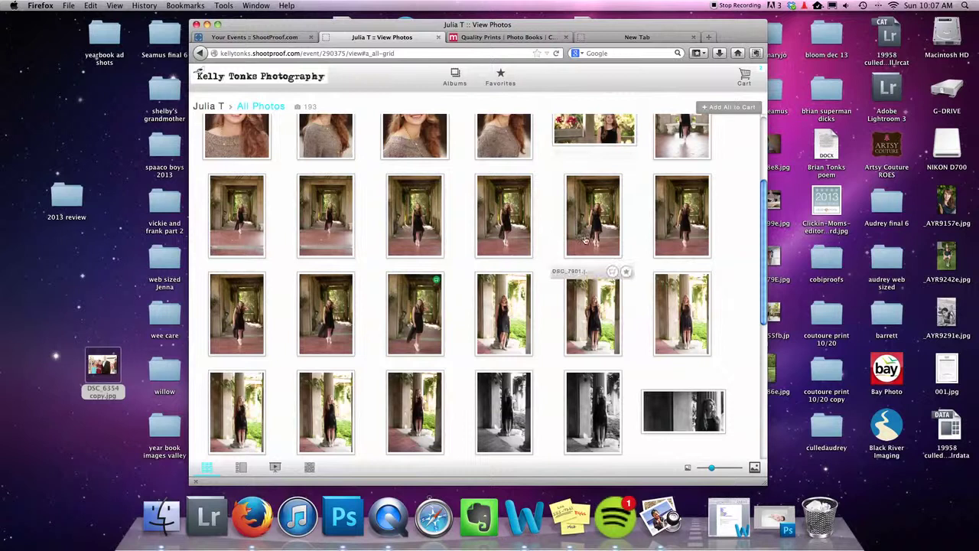
# - Enlarge the black-and-white photo DSC_7937ecp and add its digital copy to the cart
pyautogui.scroll(-3, 585, 229)
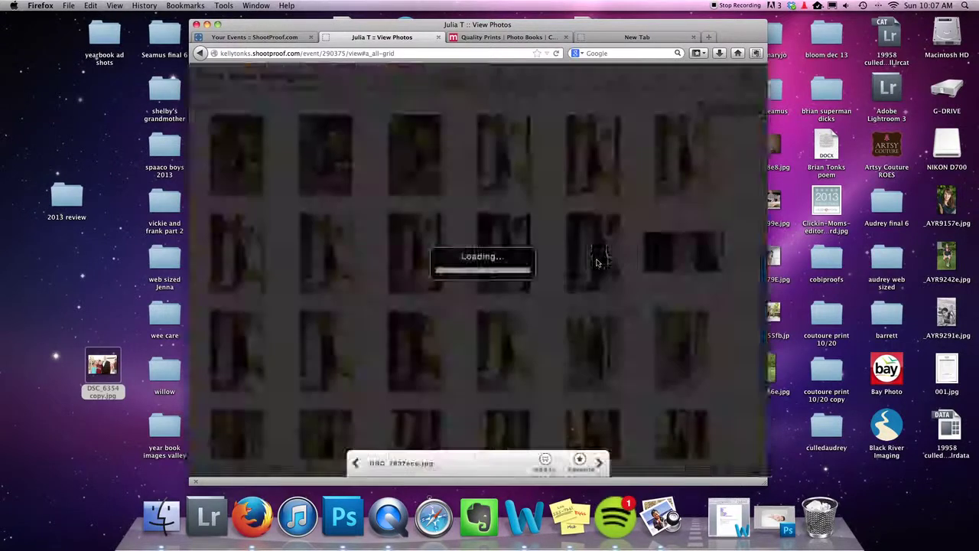
pyautogui.doubleClick(595, 264)
pyautogui.click(596, 264)
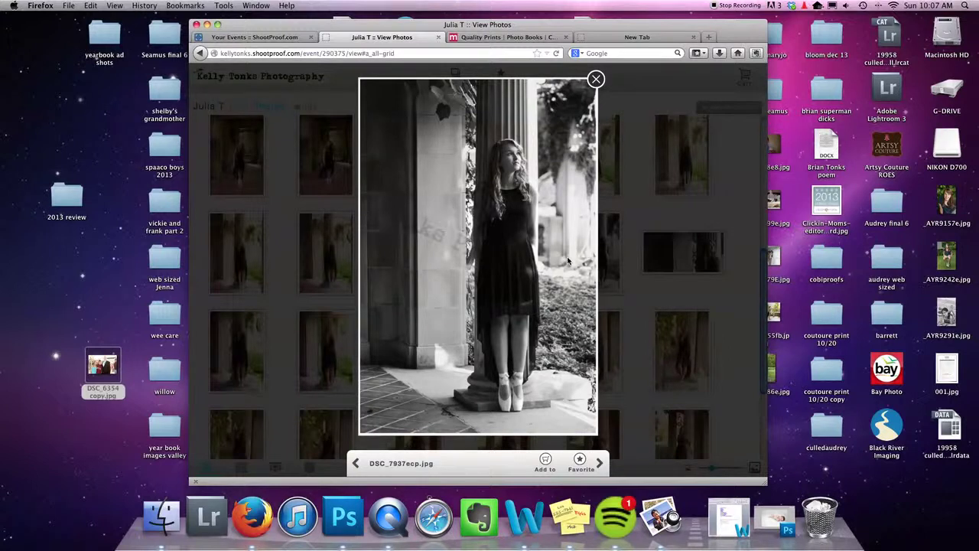
pyautogui.click(545, 460)
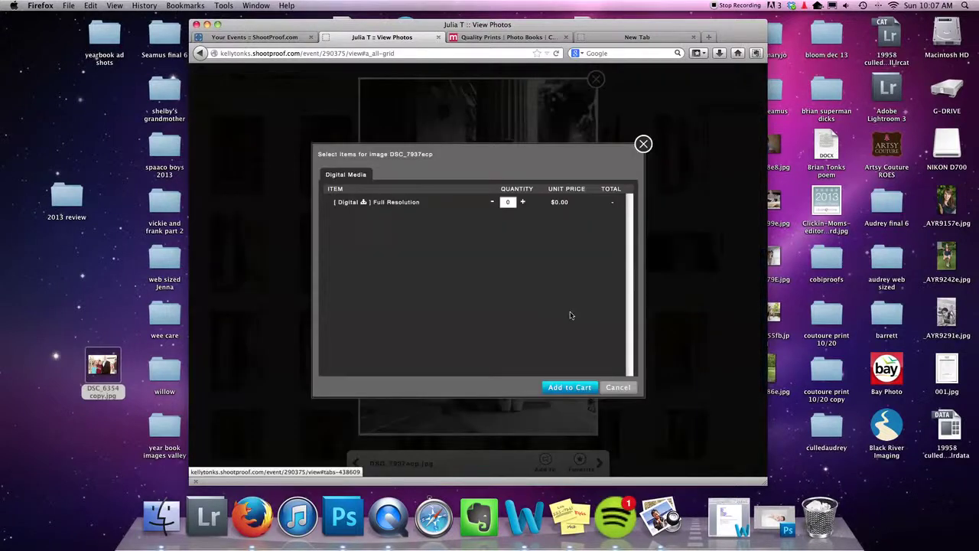
pyautogui.click(569, 386)
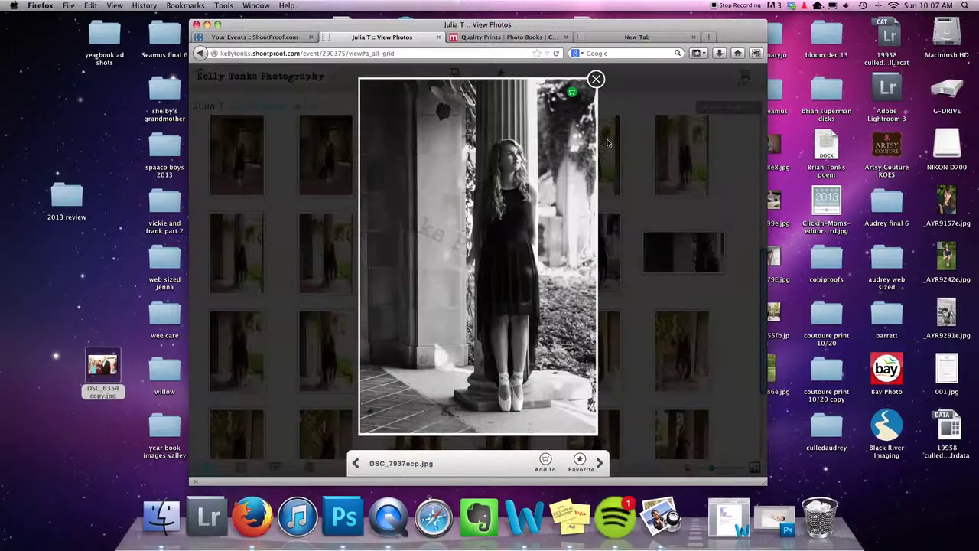
# - Return to the grid and mark a pillar portrait as a favourite
pyautogui.click(617, 191)
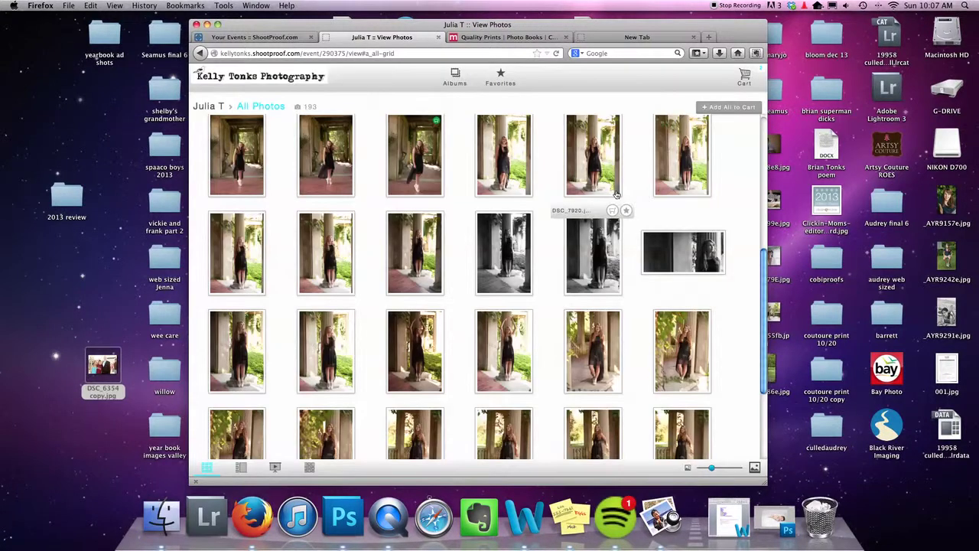
pyautogui.scroll(-3, 616, 194)
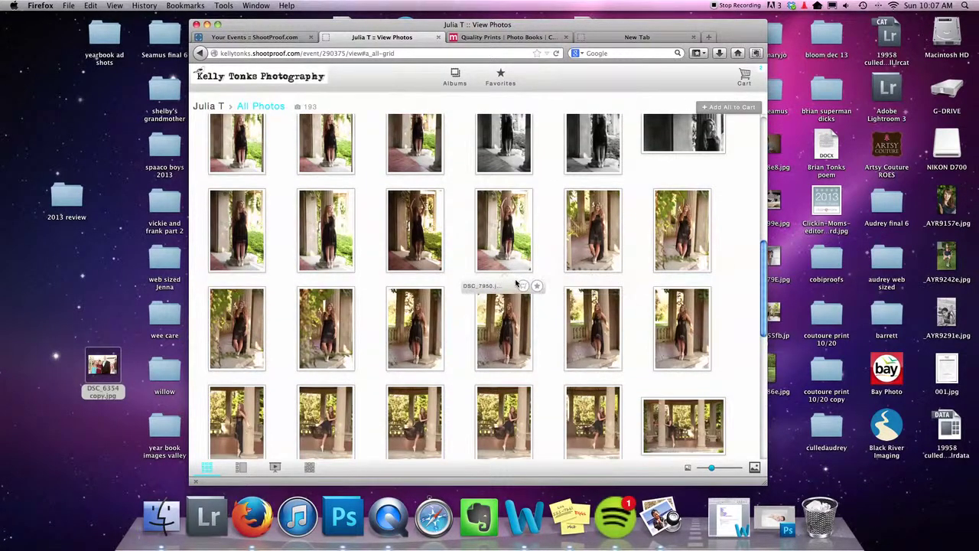
pyautogui.click(538, 287)
# - Scroll further down and open DSC_8011 in the large photo view
pyautogui.scroll(-2, 539, 286)
pyautogui.scroll(-3, 539, 286)
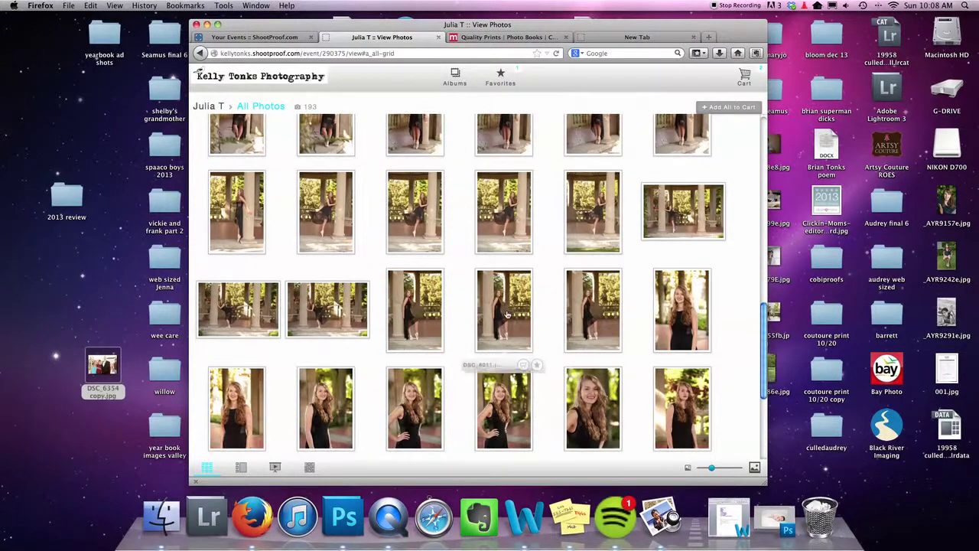
pyautogui.click(505, 314)
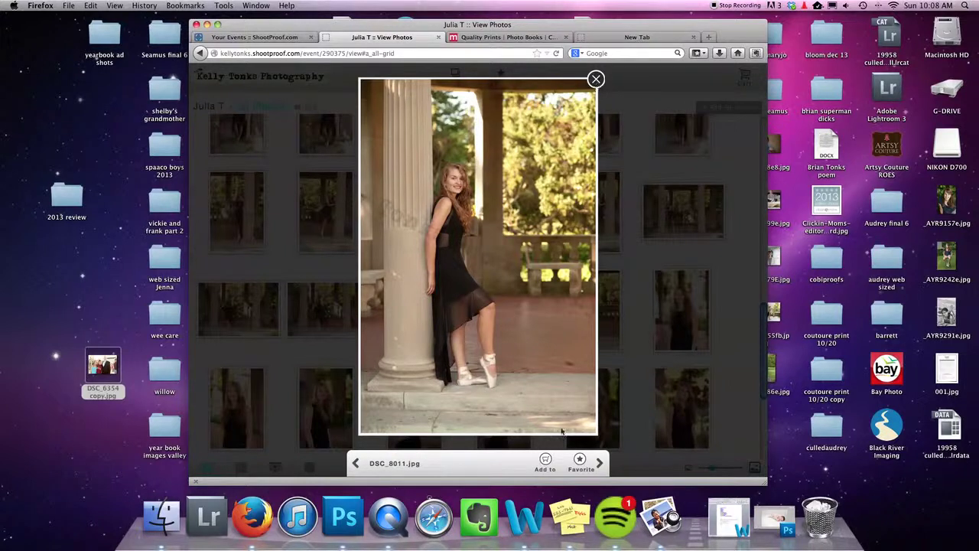
# - Add DSC_8011's full-resolution digital file to the cart and close the photo view
pyautogui.click(596, 79)
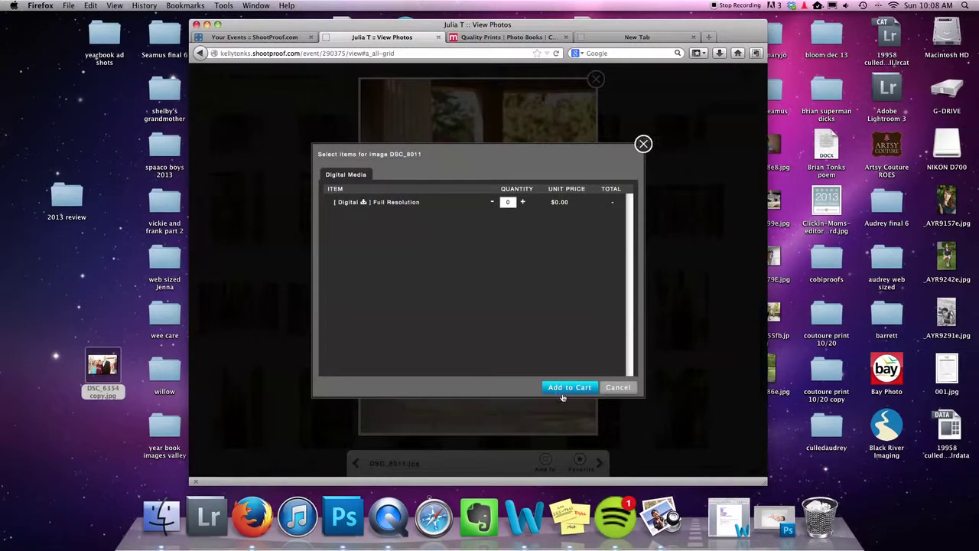
pyautogui.click(568, 388)
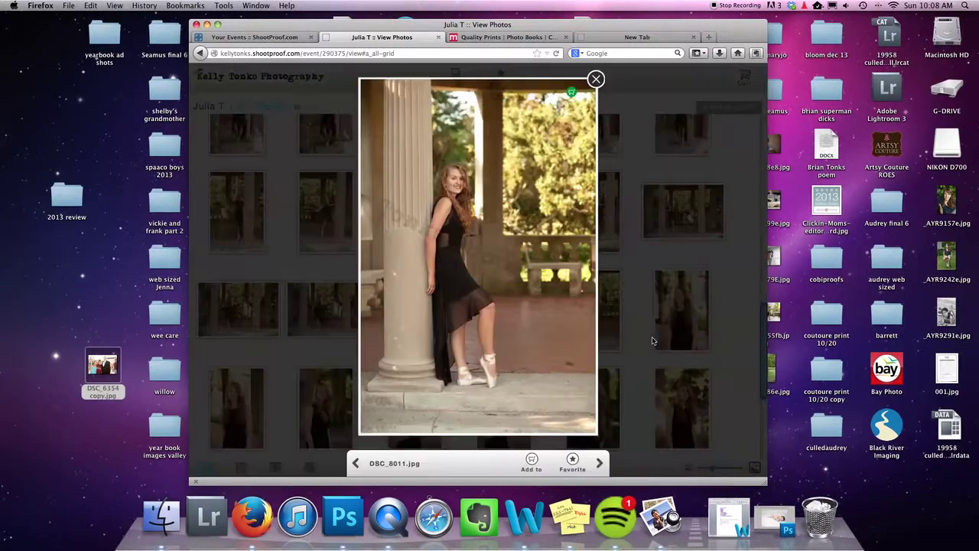
pyautogui.click(596, 80)
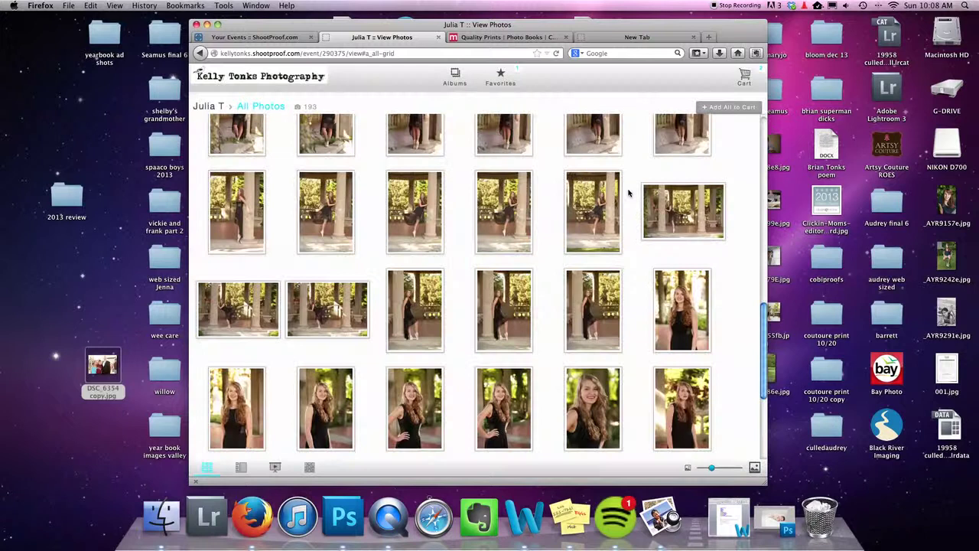
# - Open close-up portrait DSC_8035, add its full-resolution digital file to the cart, and return to the grid
pyautogui.scroll(-5, 628, 194)
pyautogui.click(608, 259)
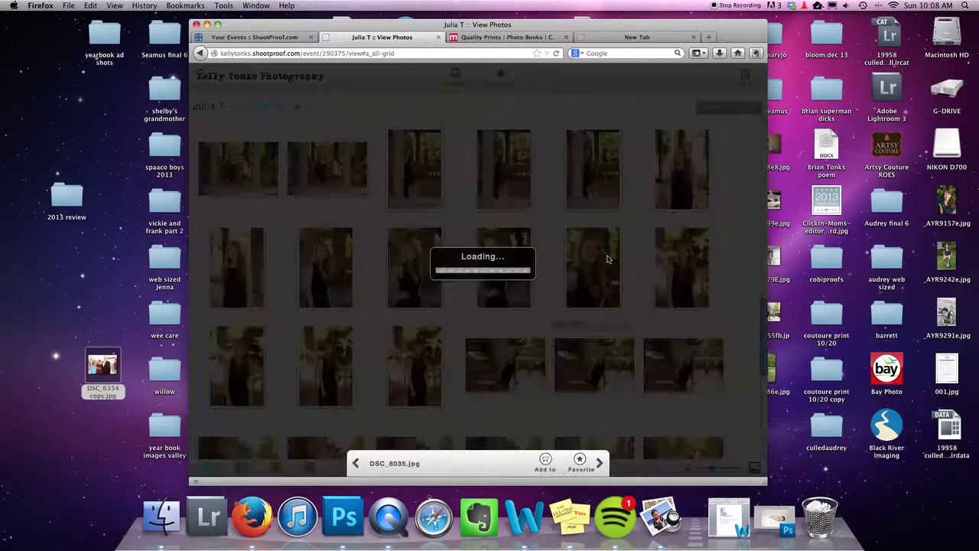
pyautogui.click(545, 457)
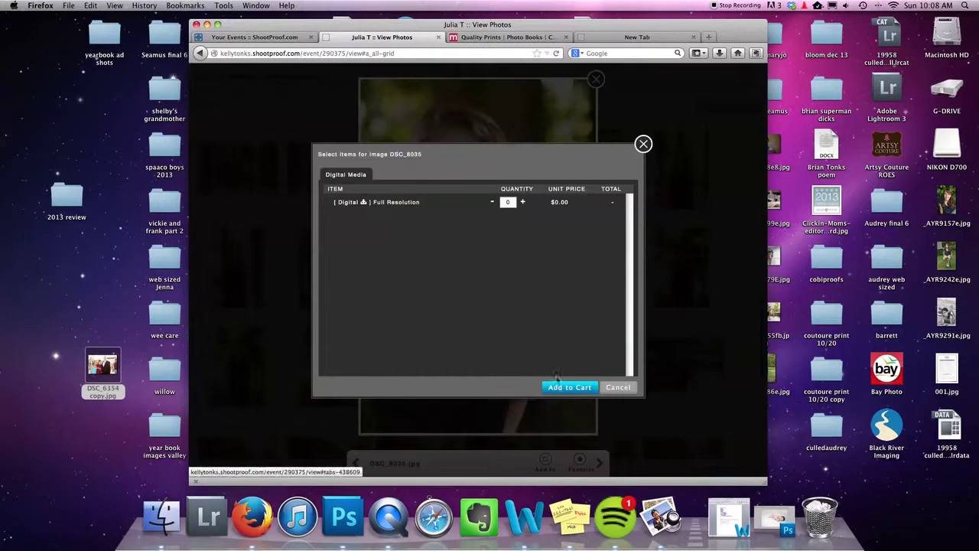
pyautogui.click(568, 388)
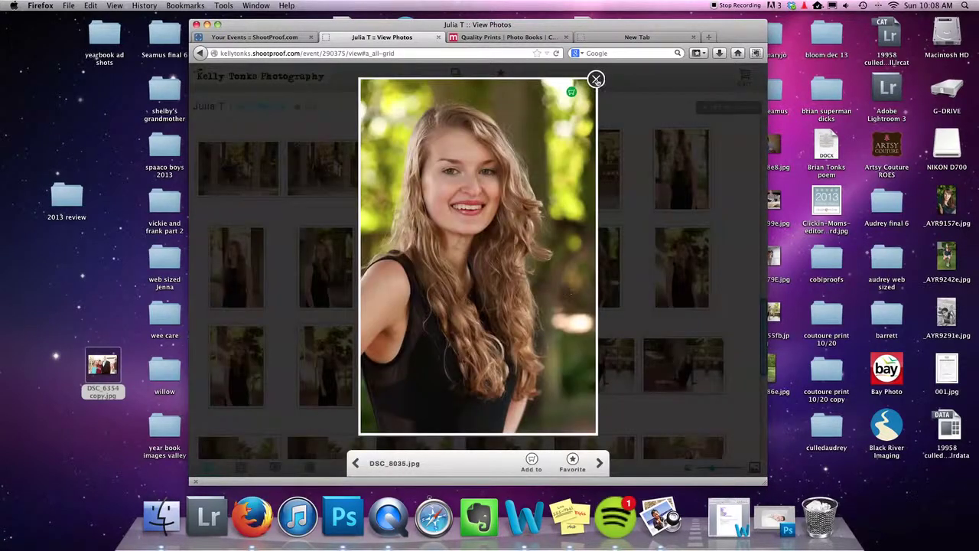
pyautogui.click(595, 79)
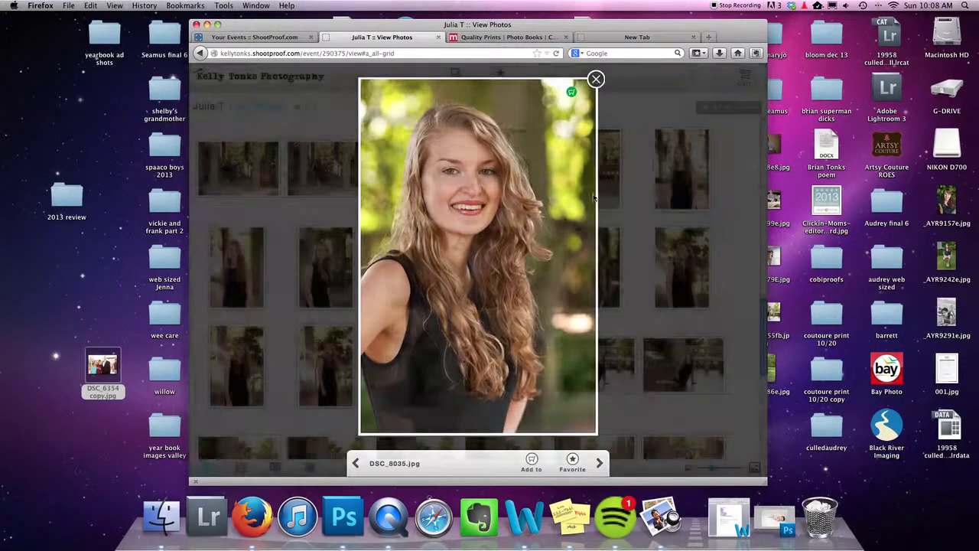
pyautogui.scroll(3, 592, 229)
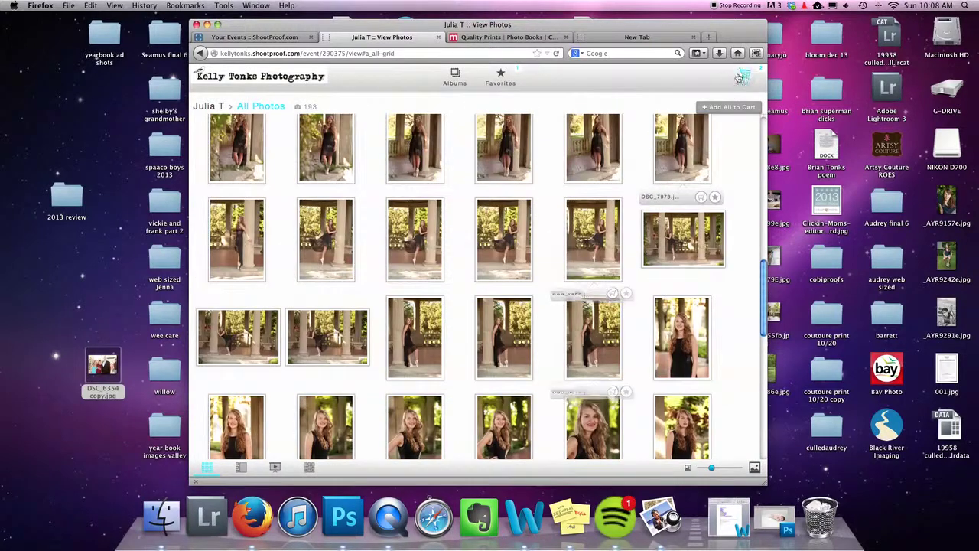
# - Open the cart, review the two $0.00 digital files, and begin checkout
pyautogui.click(745, 78)
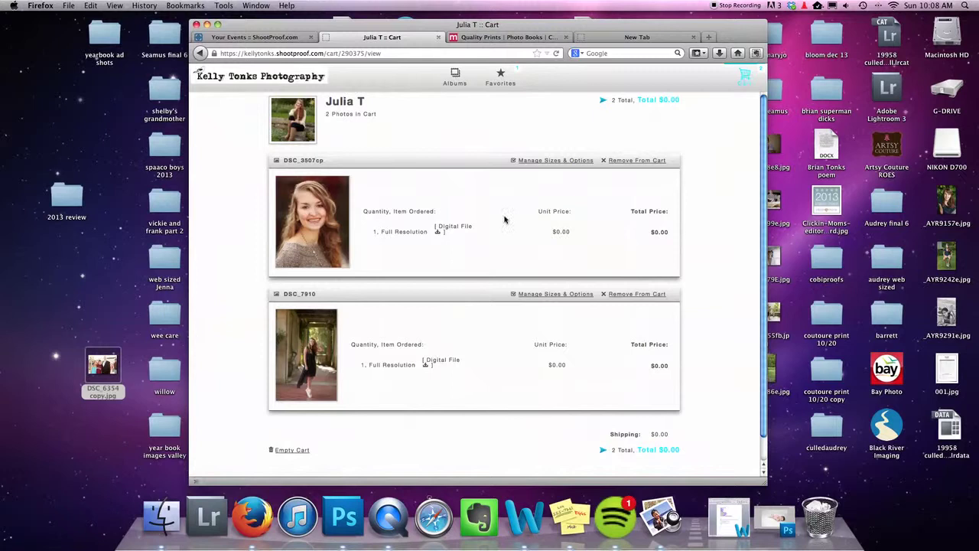
pyautogui.scroll(-1, 504, 220)
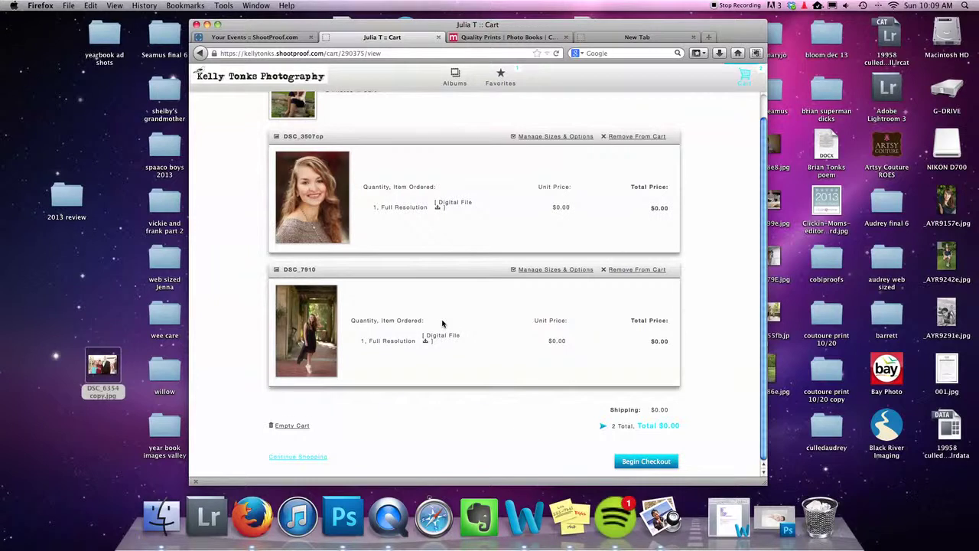
pyautogui.click(649, 463)
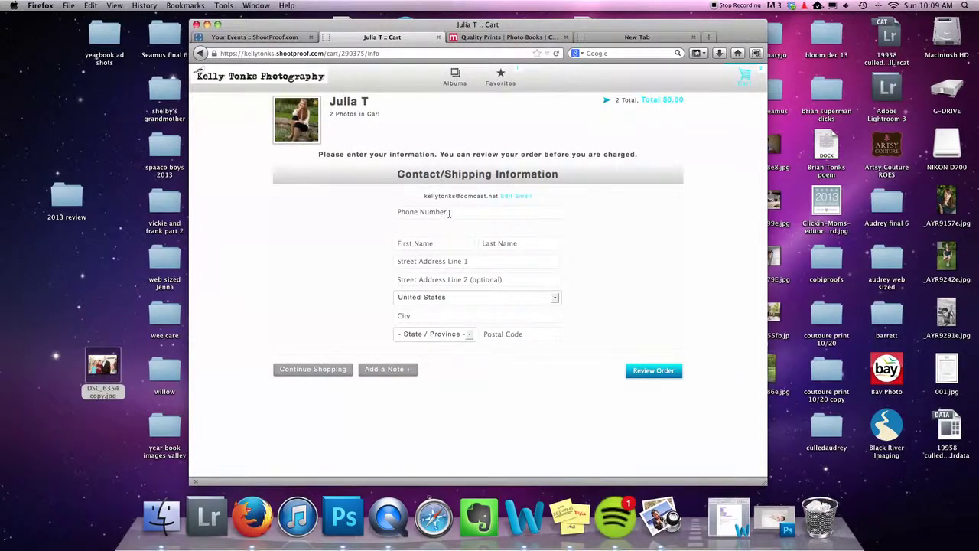
# - Enter the contact's phone number, name and street address
pyautogui.write('860')
pyautogui.press('BackSpace')
pyautogui.press('BackSpace')
pyautogui.press('BackSpace')
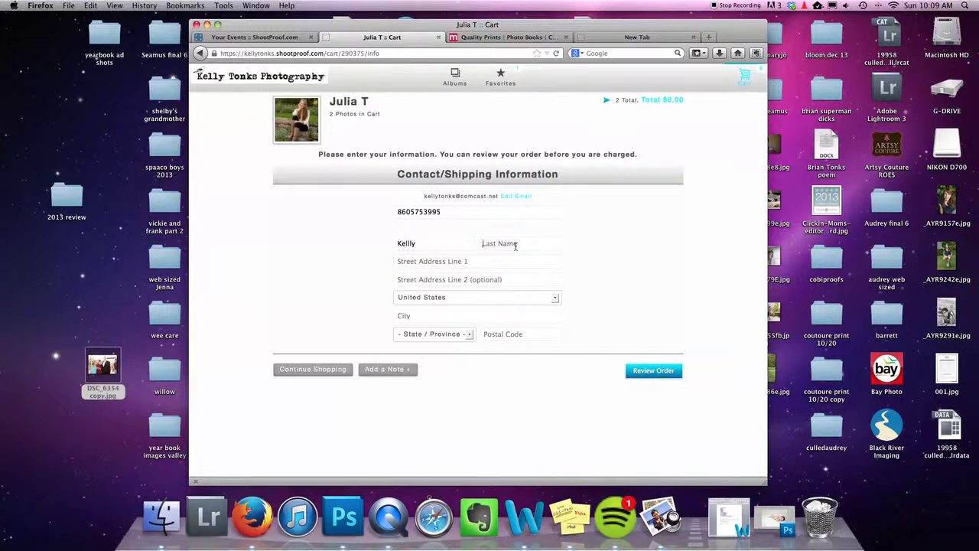
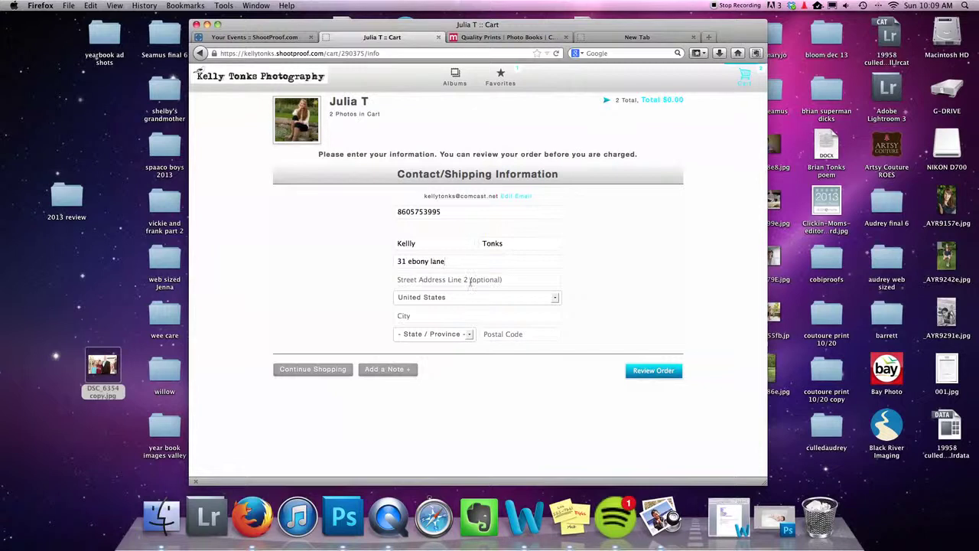
# - Keep United States, enter the city, choose Connecticut, add the postal code, and review the order
pyautogui.click(463, 298)
pyautogui.click(455, 289)
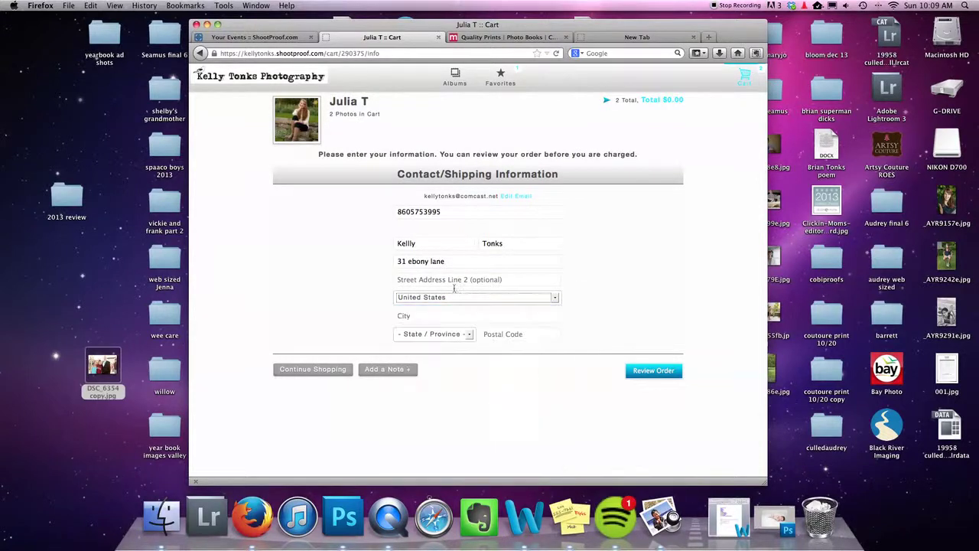
pyautogui.click(450, 316)
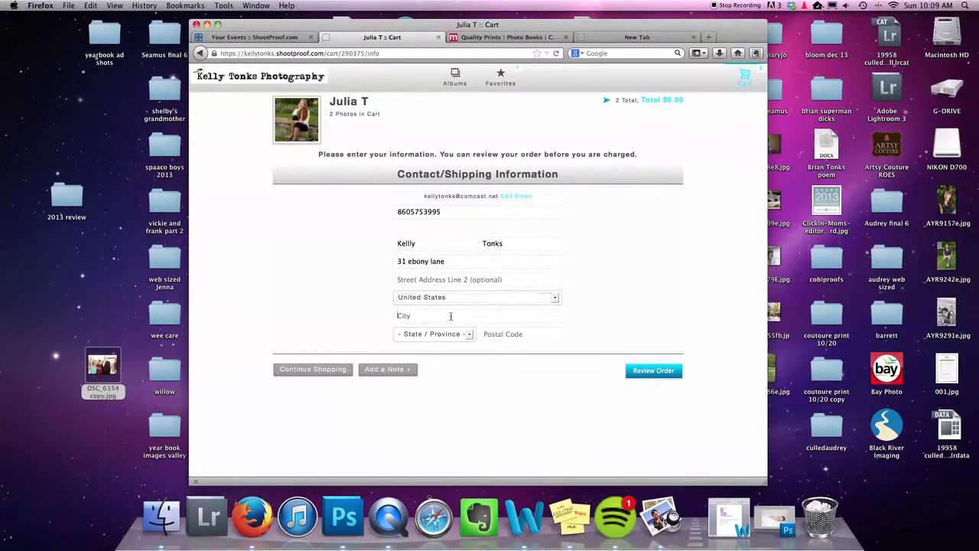
pyautogui.write('l')
pyautogui.write('ryton')
pyautogui.click(462, 334)
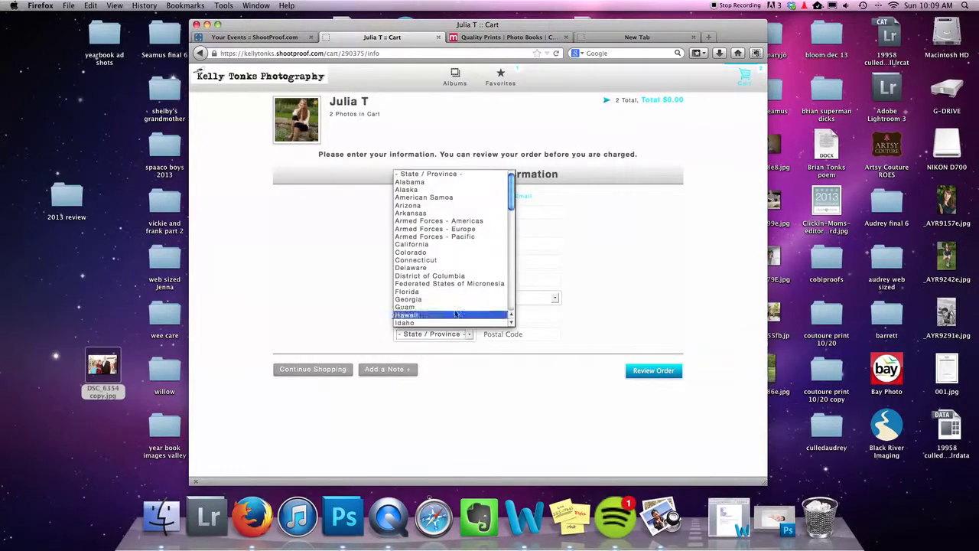
pyautogui.click(436, 260)
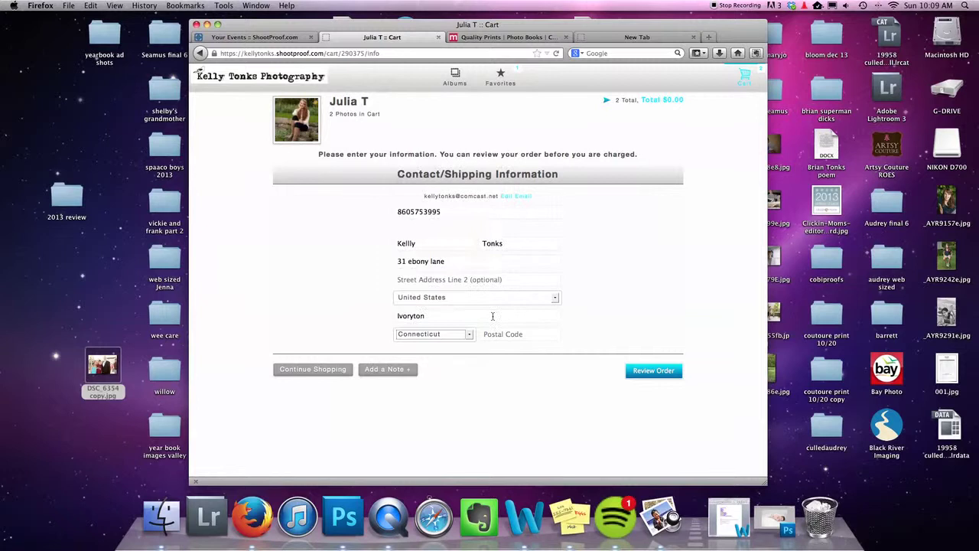
pyautogui.write('06442')
pyautogui.click(663, 370)
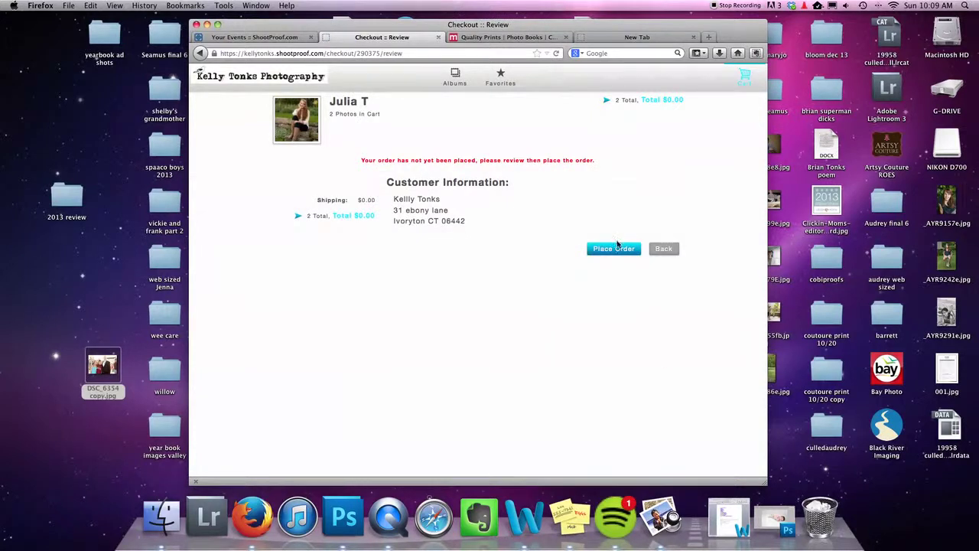
# - Place the free digital order and switch to the new browser tab
pyautogui.click(617, 248)
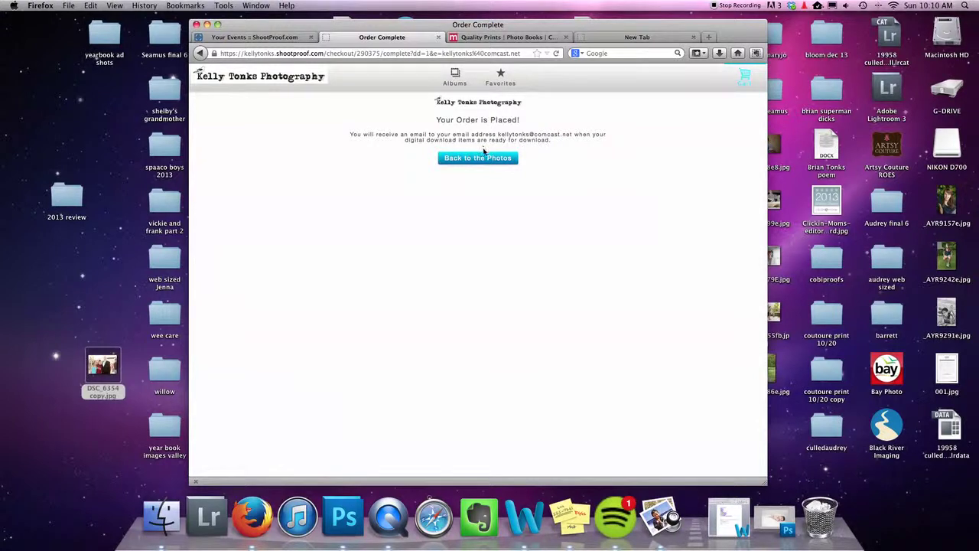
pyautogui.click(670, 40)
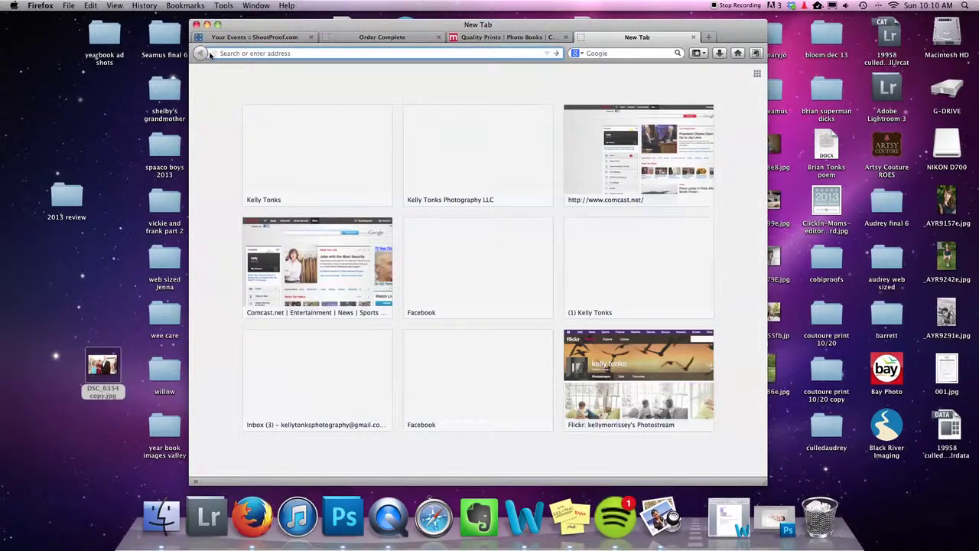
# - Go to comcast.net, open Comcast email, and view the entire inbox
pyautogui.write('comcast.net/')
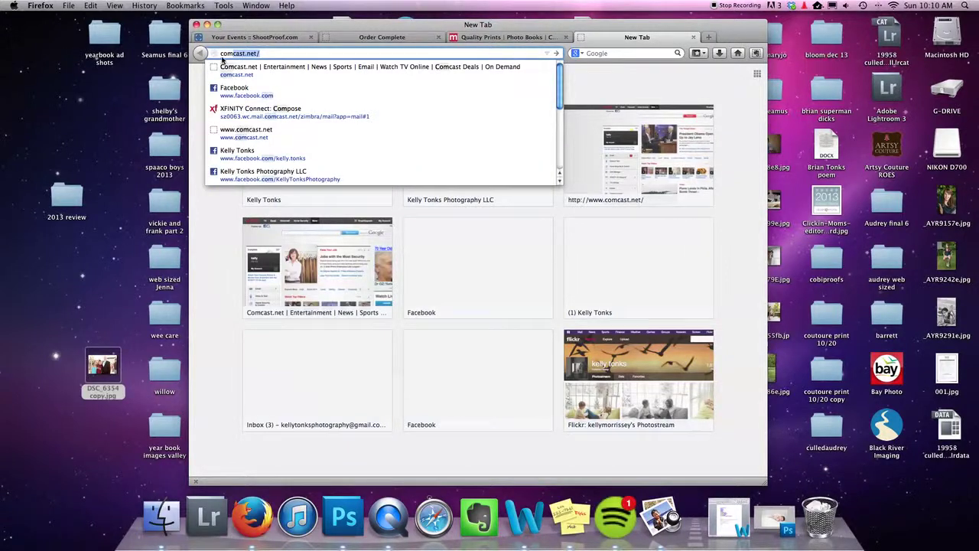
pyautogui.click(242, 76)
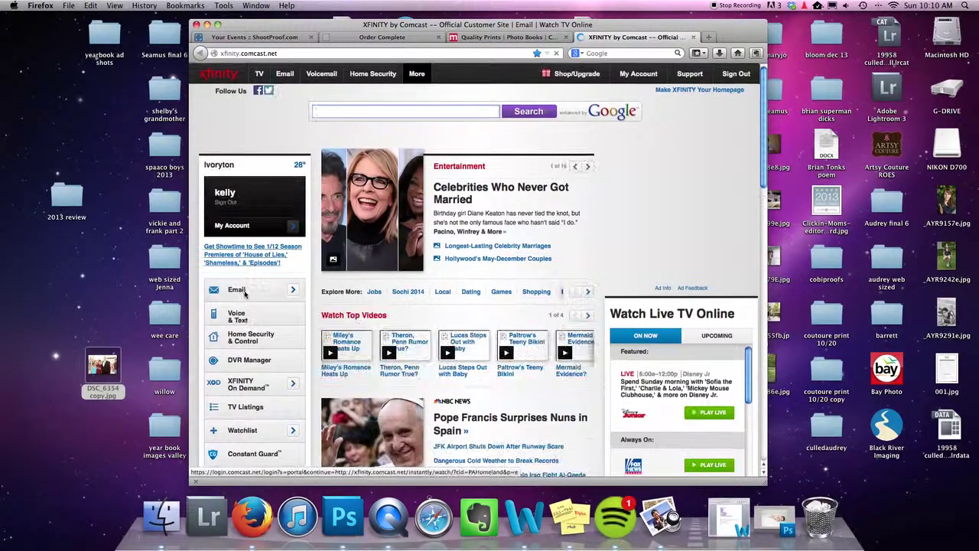
pyautogui.click(244, 292)
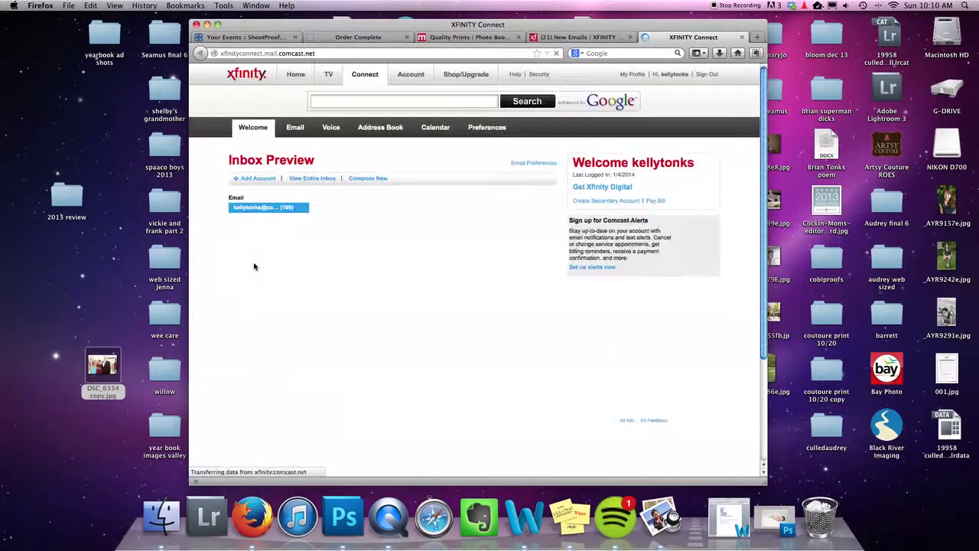
pyautogui.click(299, 181)
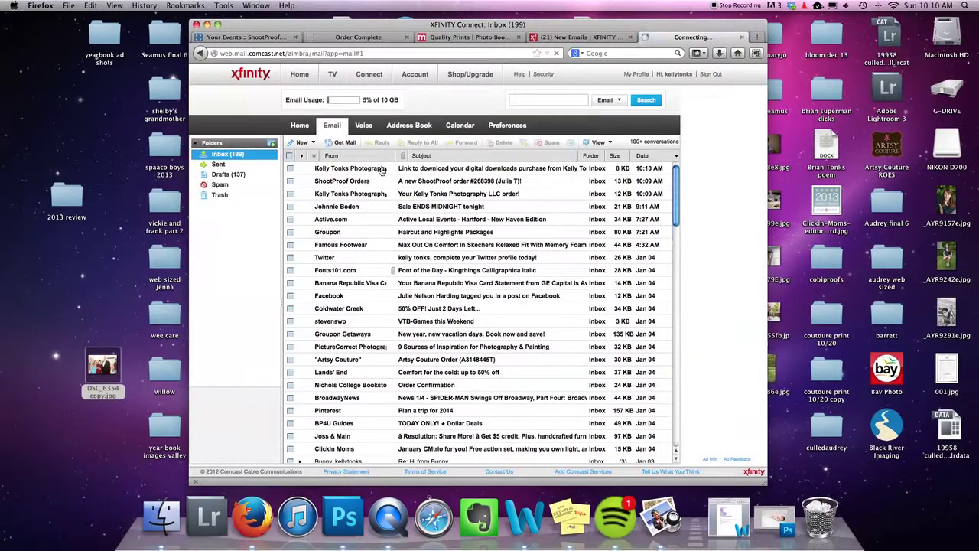
# - Open the photographer's download email and download the order's ZIP file from its download page
pyautogui.doubleClick(381, 169)
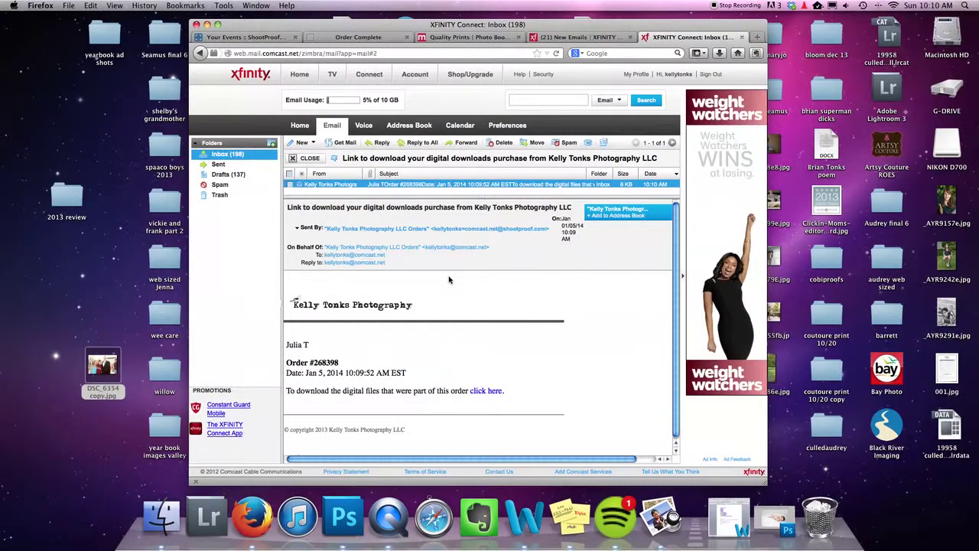
pyautogui.click(486, 391)
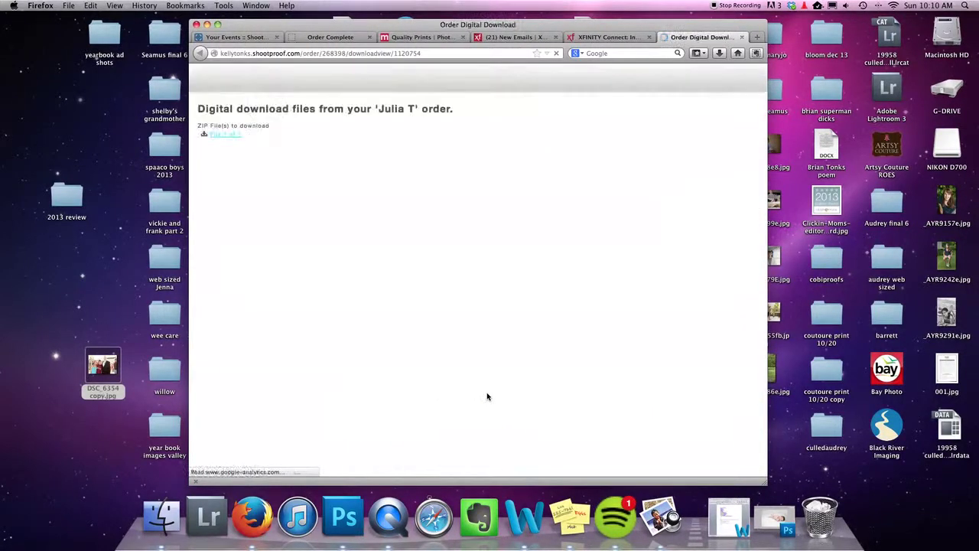
pyautogui.click(222, 135)
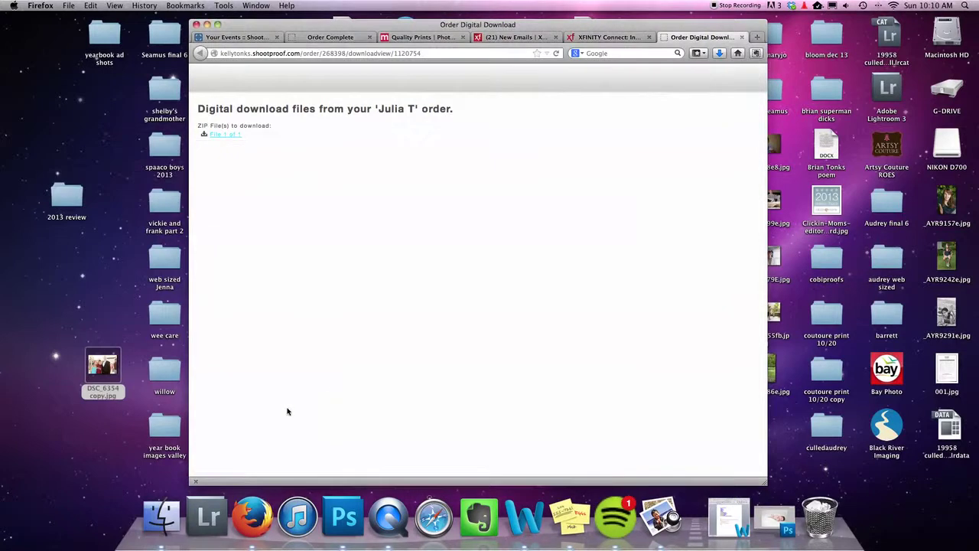
# - Open the Downloads folder in a new Finder window moved aside to uncover the desktop
pyautogui.click(162, 519)
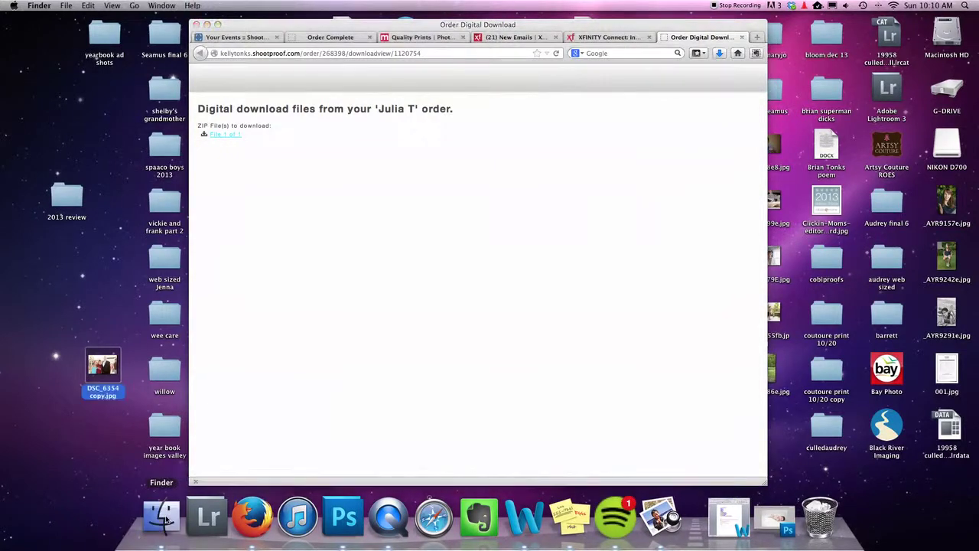
pyautogui.click(162, 518)
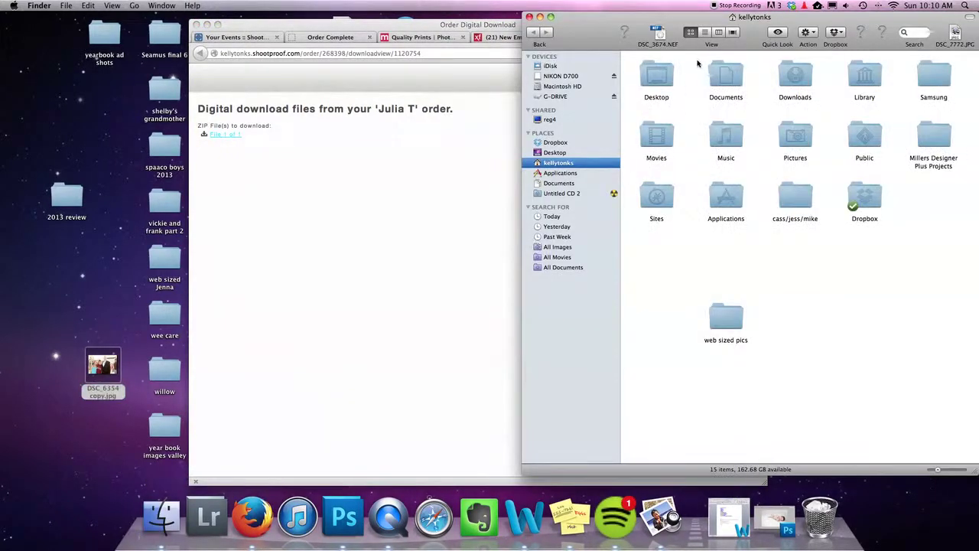
pyautogui.moveTo(631, 17); pyautogui.dragTo(451, 17)
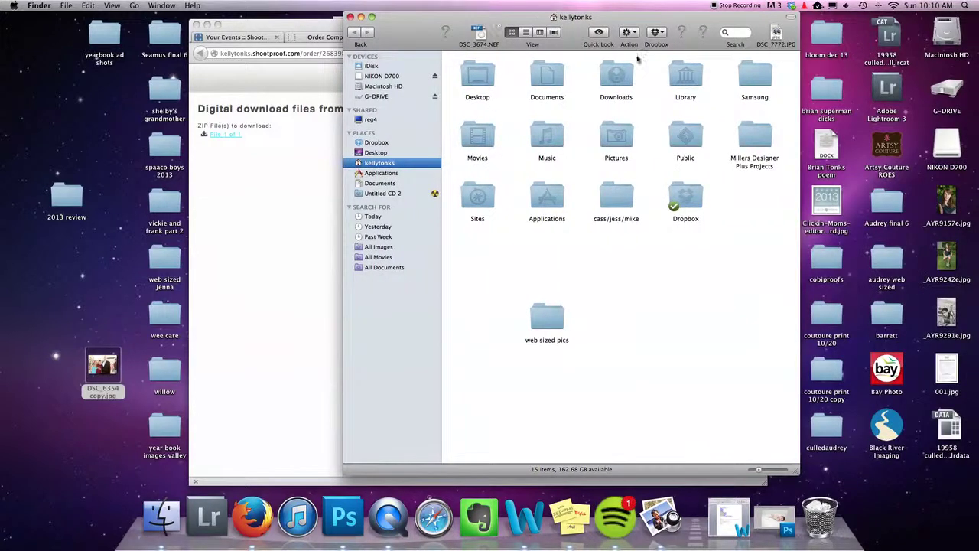
pyautogui.doubleClick(618, 78)
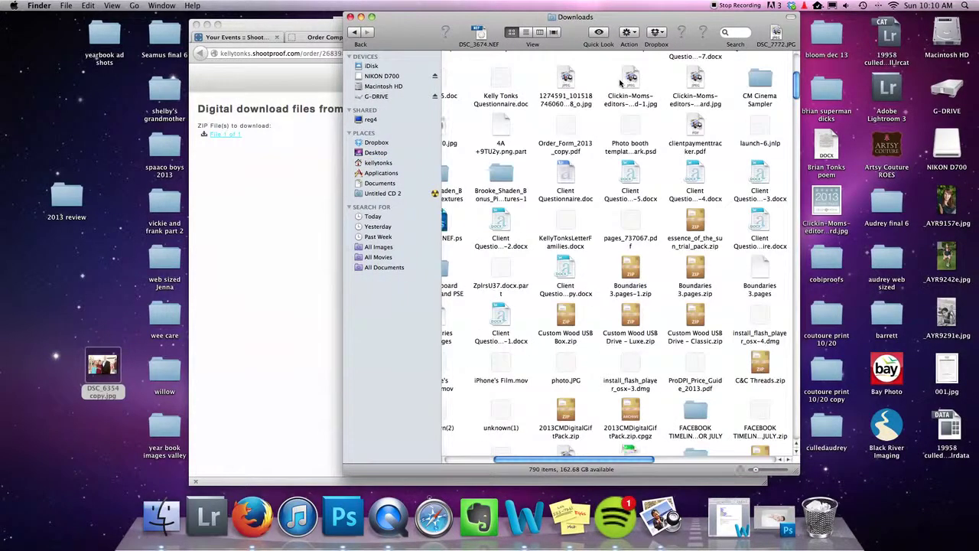
pyautogui.hscroll(5, 631, 146)
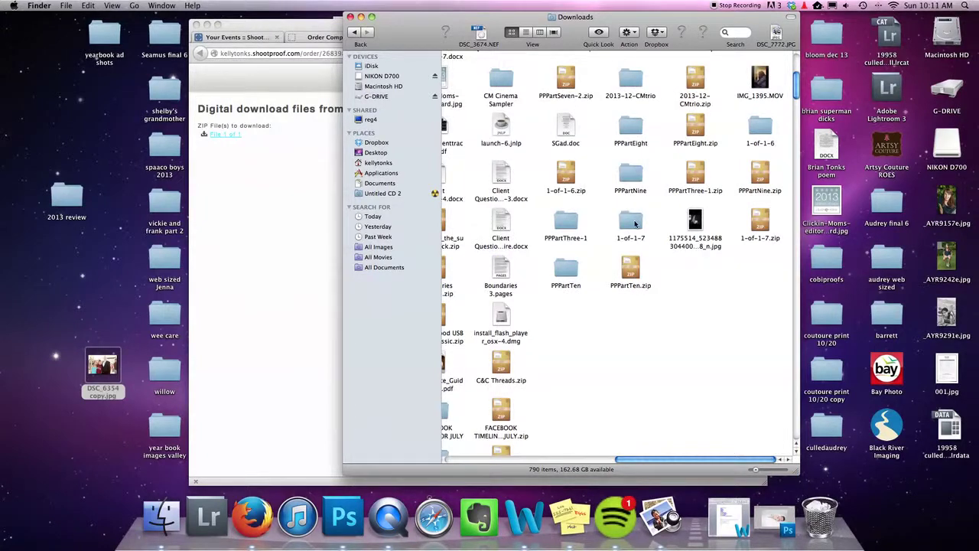
# - Check the 1-of-1-7 folder's photos, then drag the folder onto the desktop
pyautogui.doubleClick(632, 225)
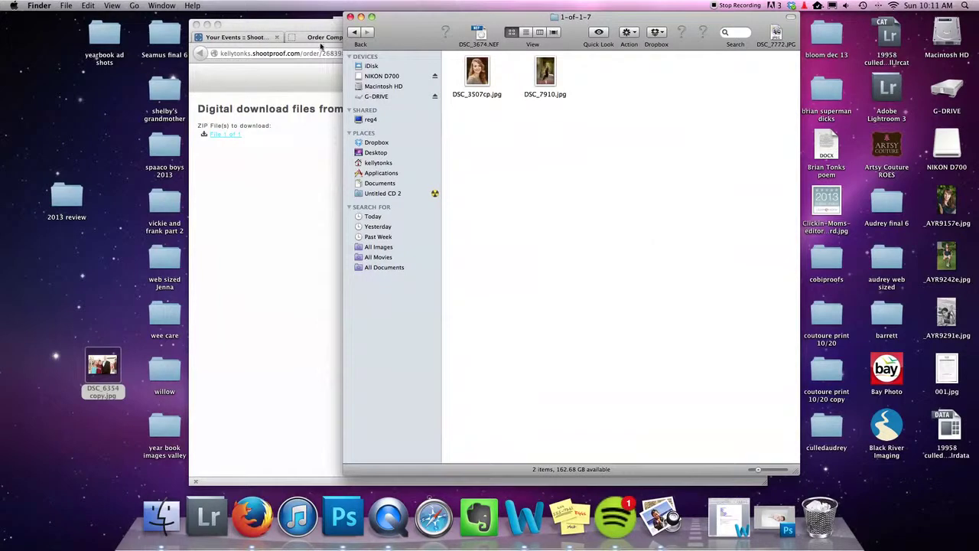
pyautogui.click(354, 32)
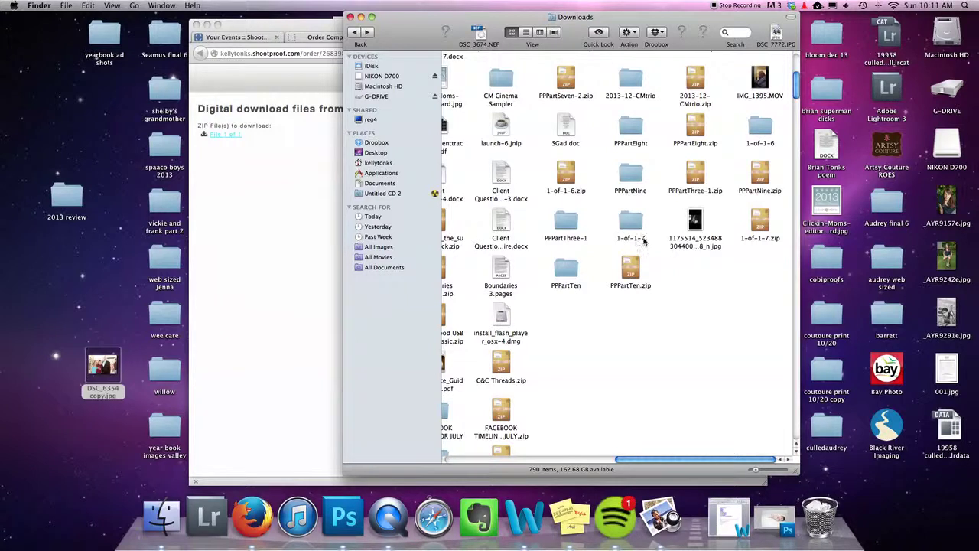
pyautogui.doubleClick(637, 239)
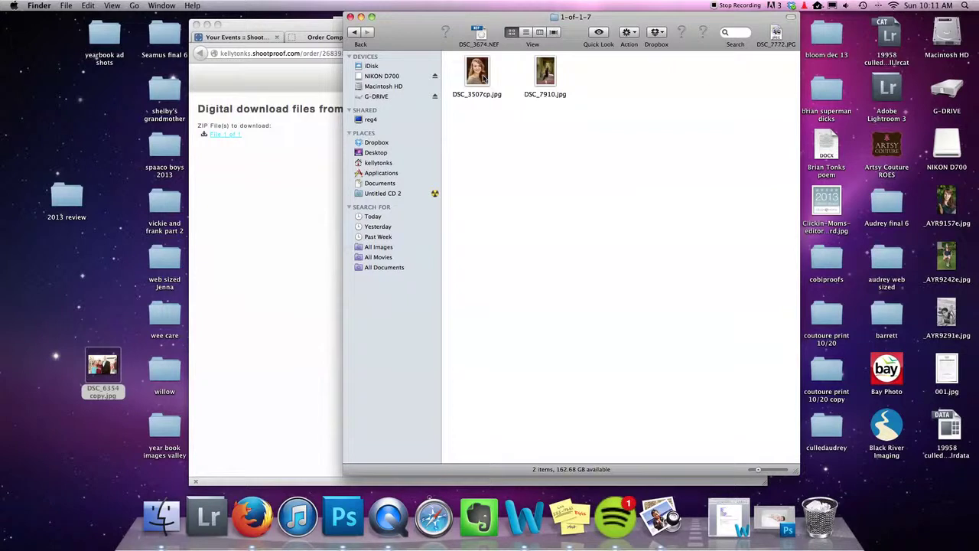
pyautogui.click(353, 32)
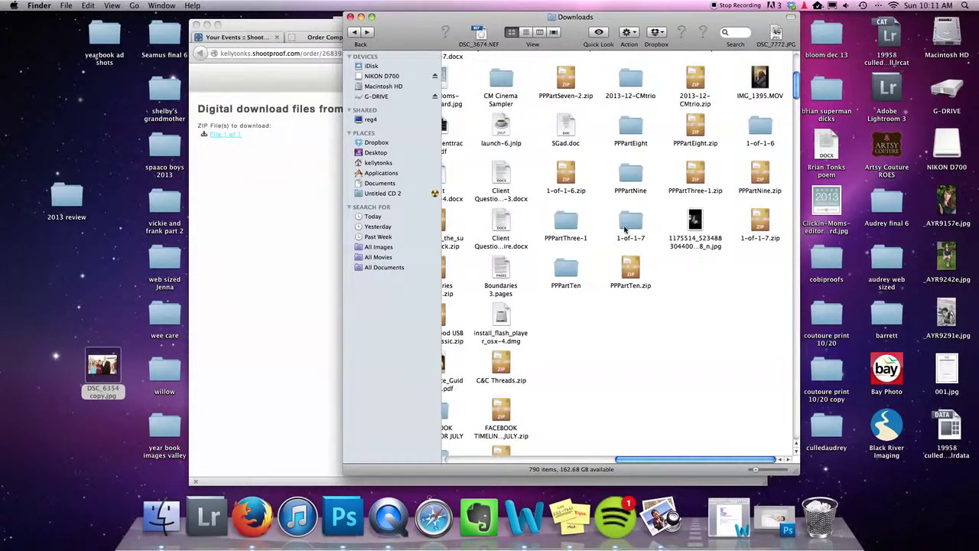
pyautogui.moveTo(627, 223)
pyautogui.mouseDown()
pyautogui.moveTo(265, 219)
pyautogui.moveTo(97, 290)
pyautogui.mouseUp()
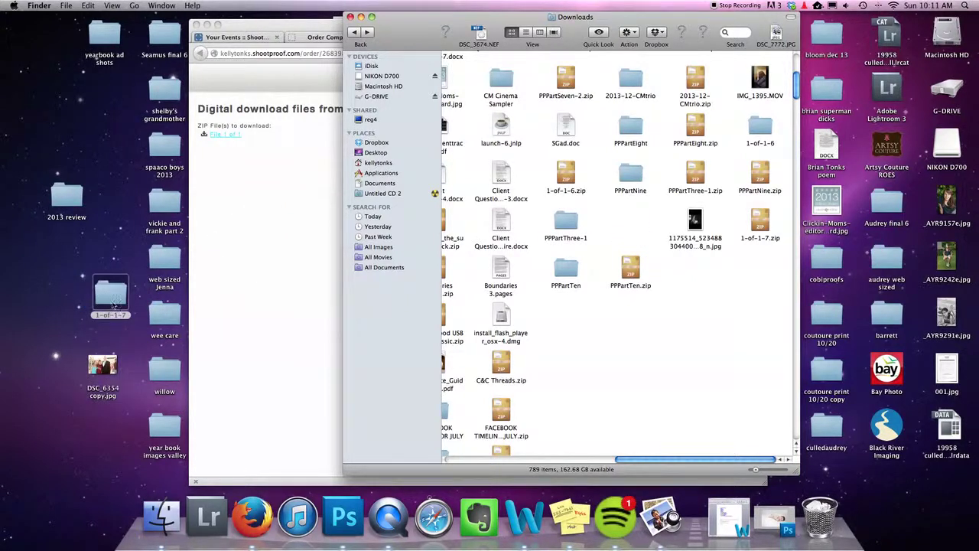
# - Close the Downloads window and the XFINITY and New Emails tabs, then show the Mpix tab
pyautogui.click(349, 16)
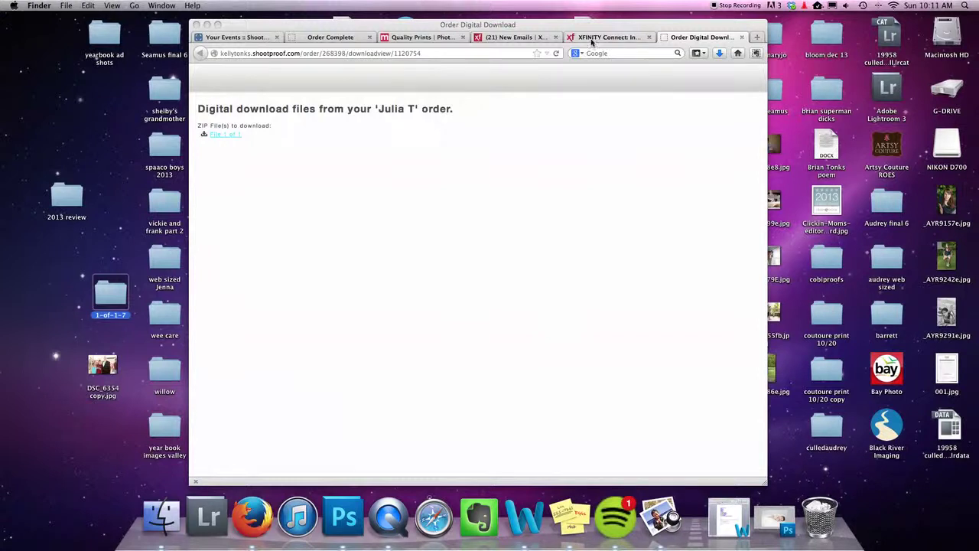
pyautogui.click(650, 37)
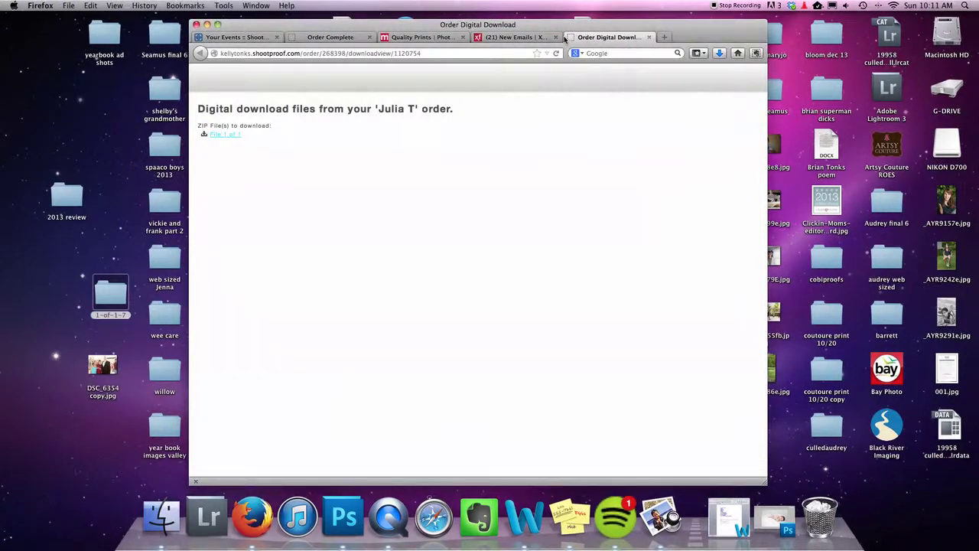
pyautogui.click(555, 37)
pyautogui.click(436, 38)
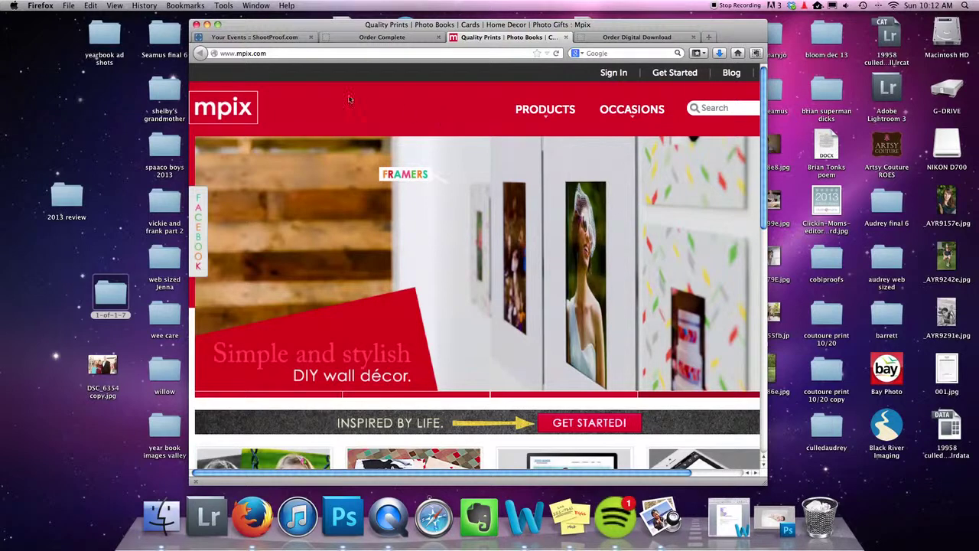
pyautogui.scroll(-3, 303, 280)
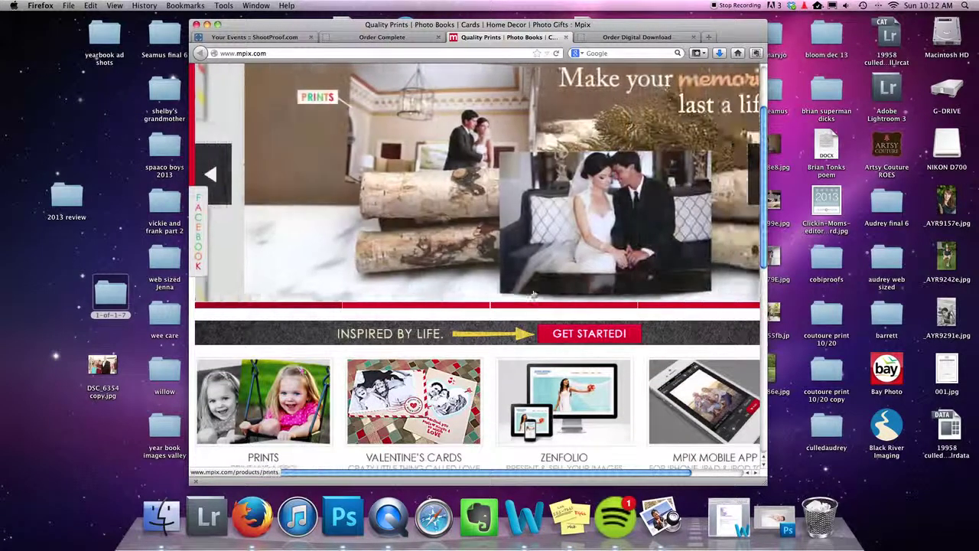
pyautogui.scroll(-2, 573, 265)
pyautogui.click(574, 260)
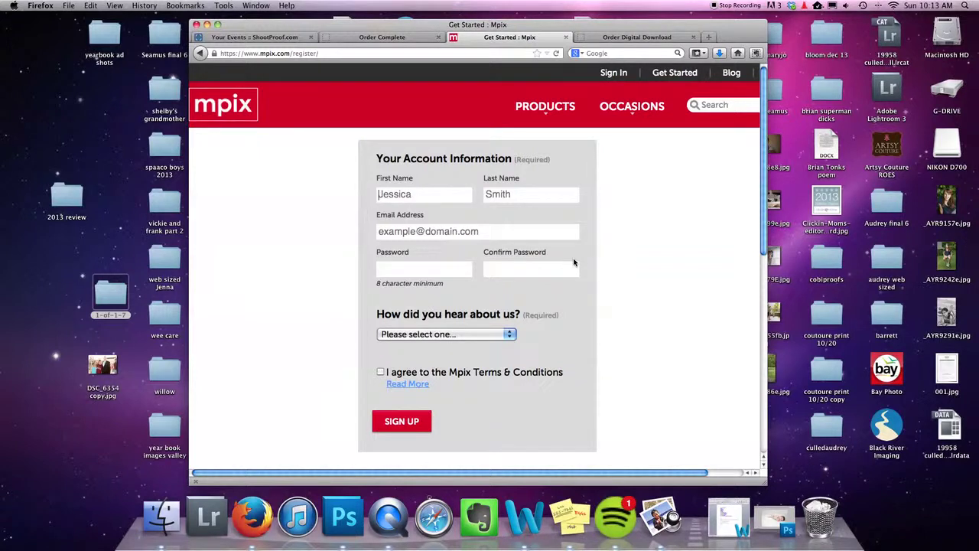
pyautogui.click(200, 55)
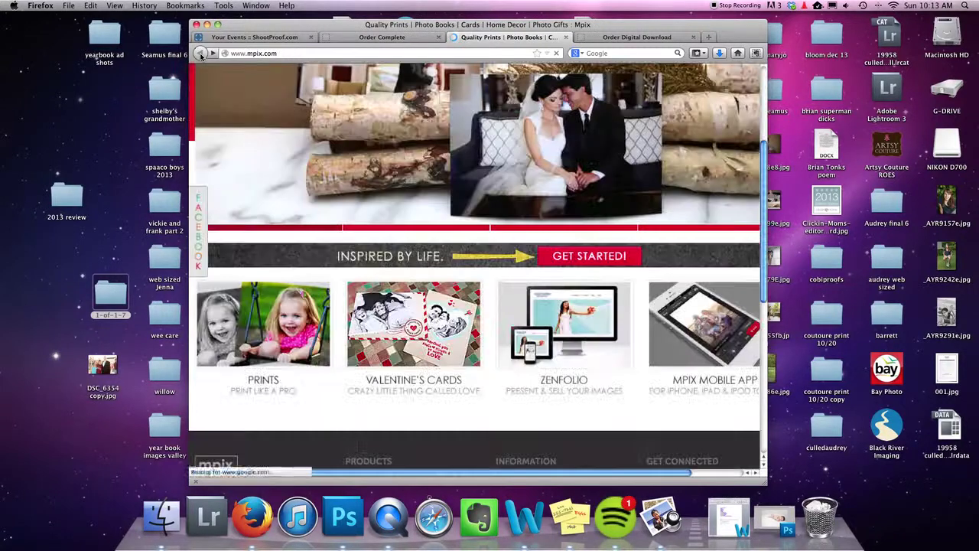